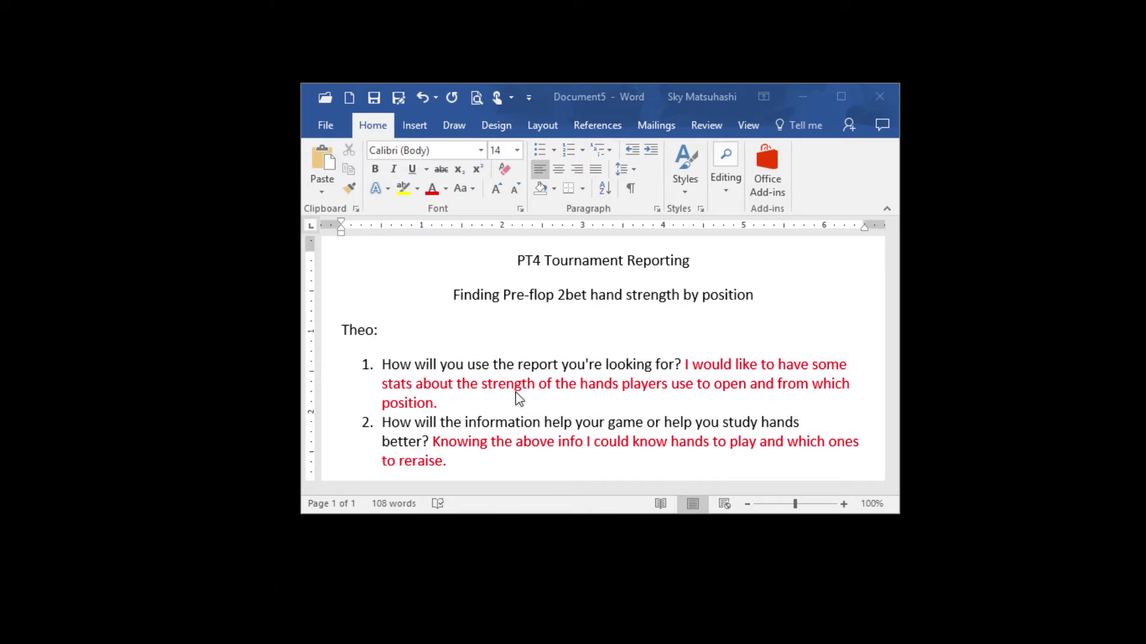
# Step: Read the listed report-building steps in the Word document and move its window aside
pyautogui.scroll(-5, 517, 399)
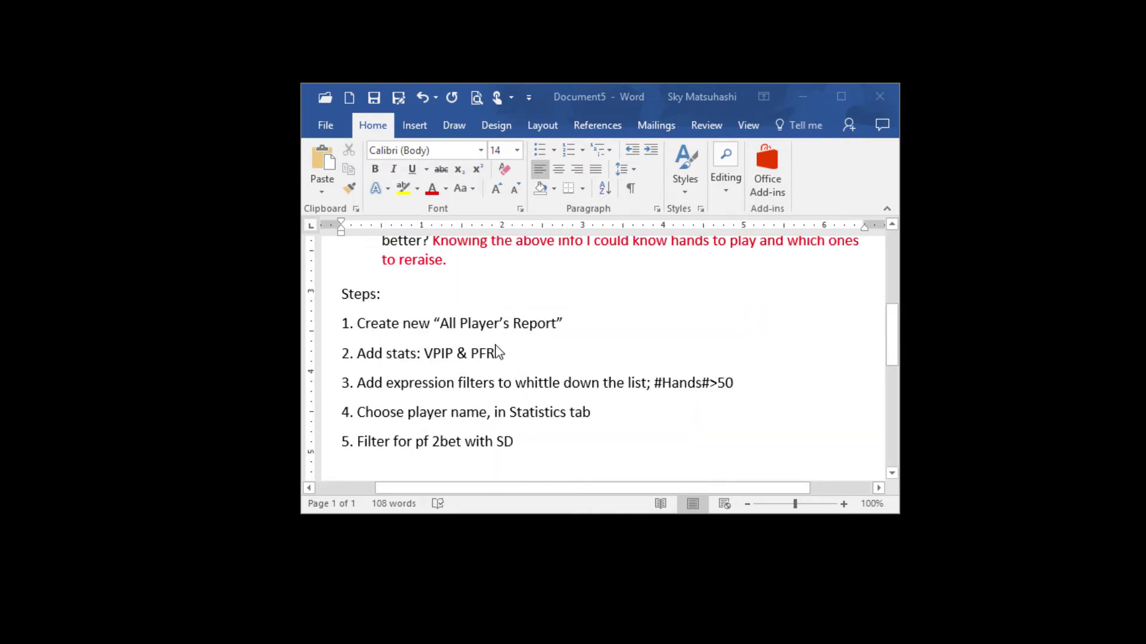
pyautogui.scroll(-1, 489, 355)
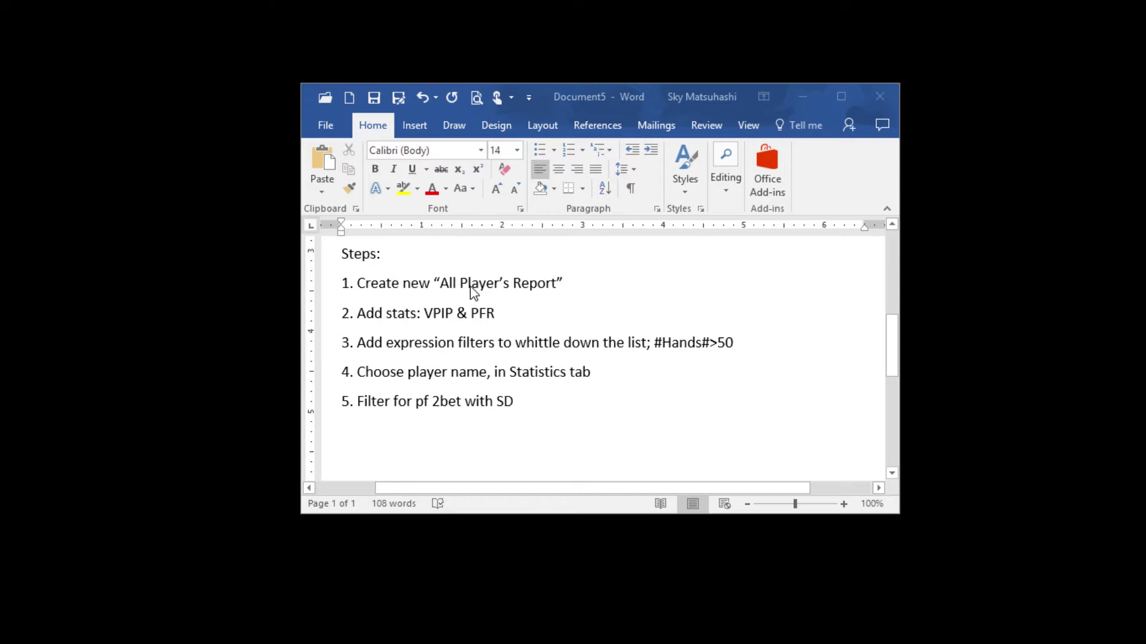
pyautogui.moveTo(686, 107); pyautogui.dragTo(345, 70)
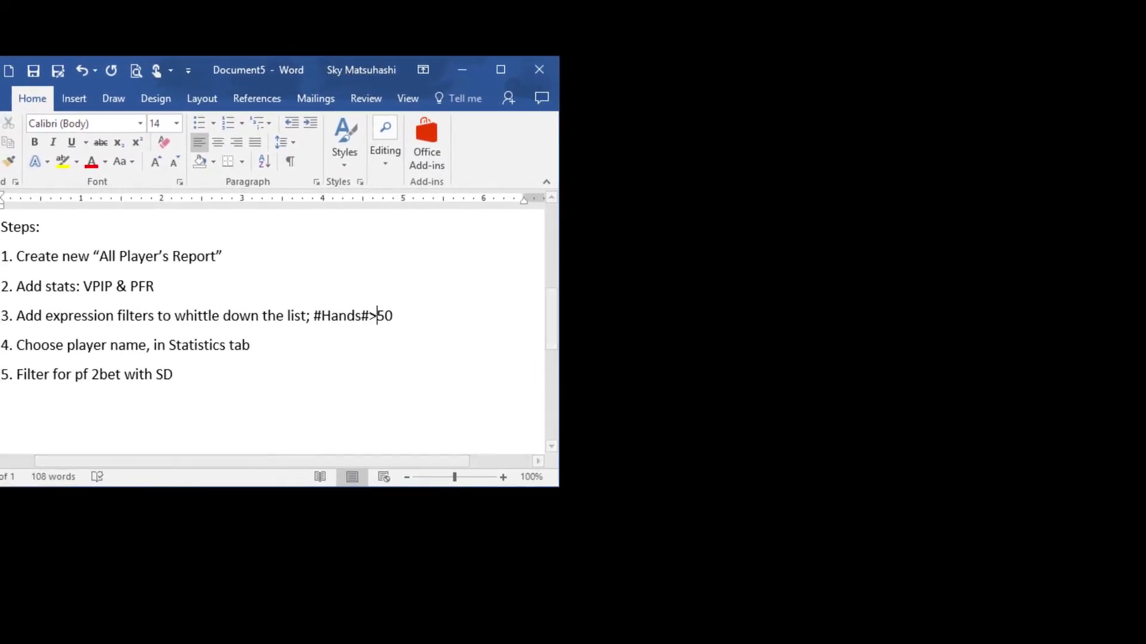
# Step: Switch to PokerTracker and create a new All Players Report with common stats included
pyautogui.hotkey('alt', 'Tab')
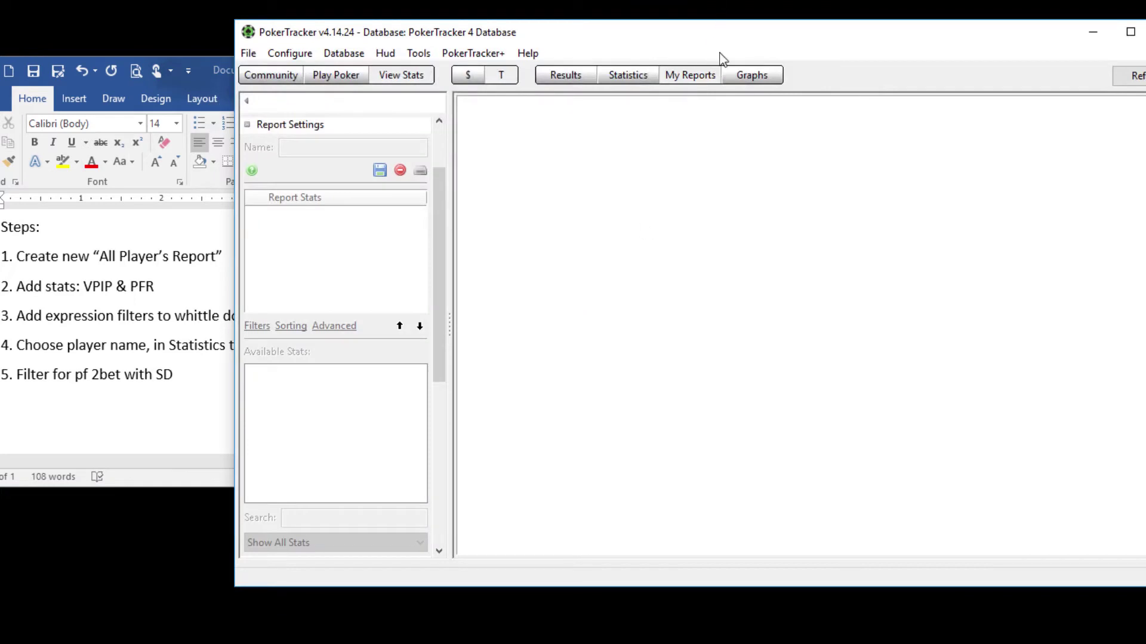
pyautogui.moveTo(727, 30); pyautogui.dragTo(734, 28)
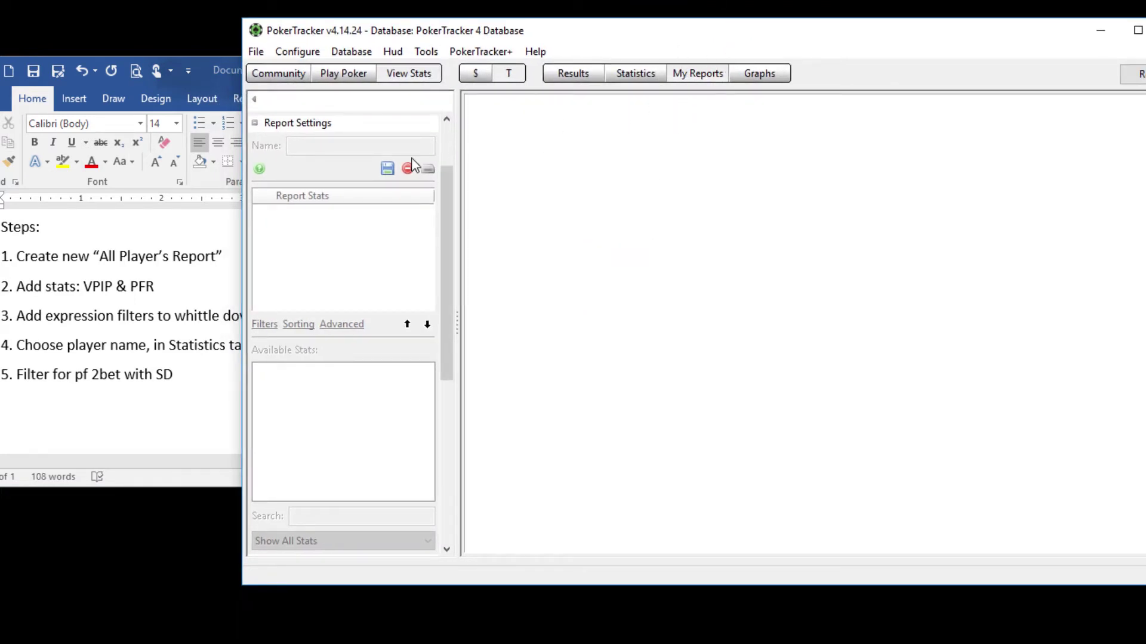
pyautogui.scroll(3, 388, 170)
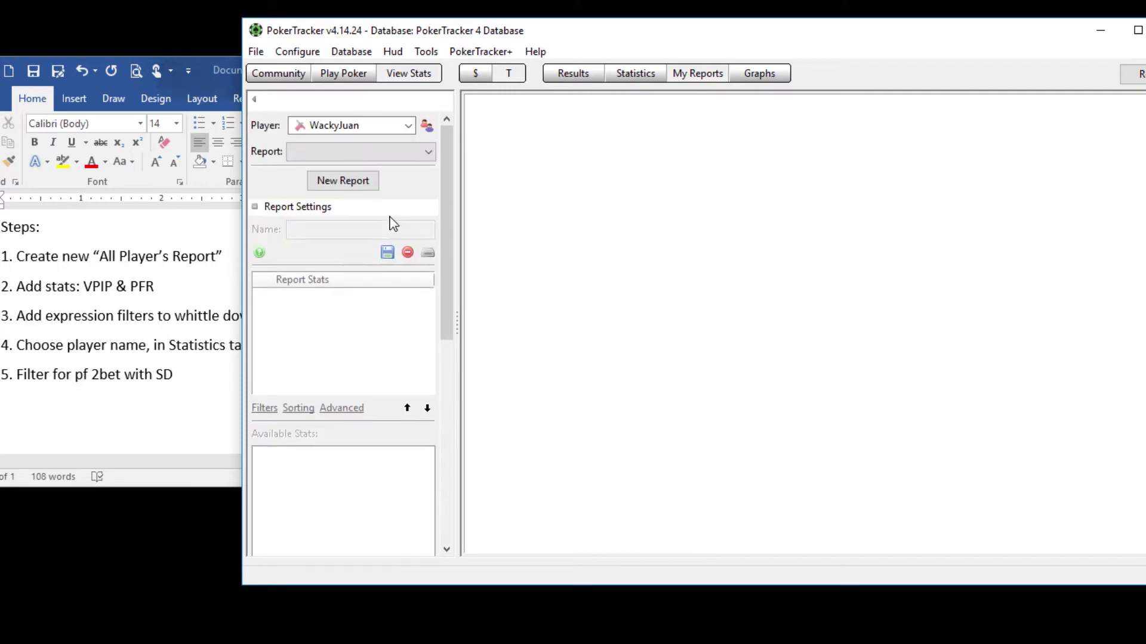
pyautogui.click(357, 183)
pyautogui.click(517, 271)
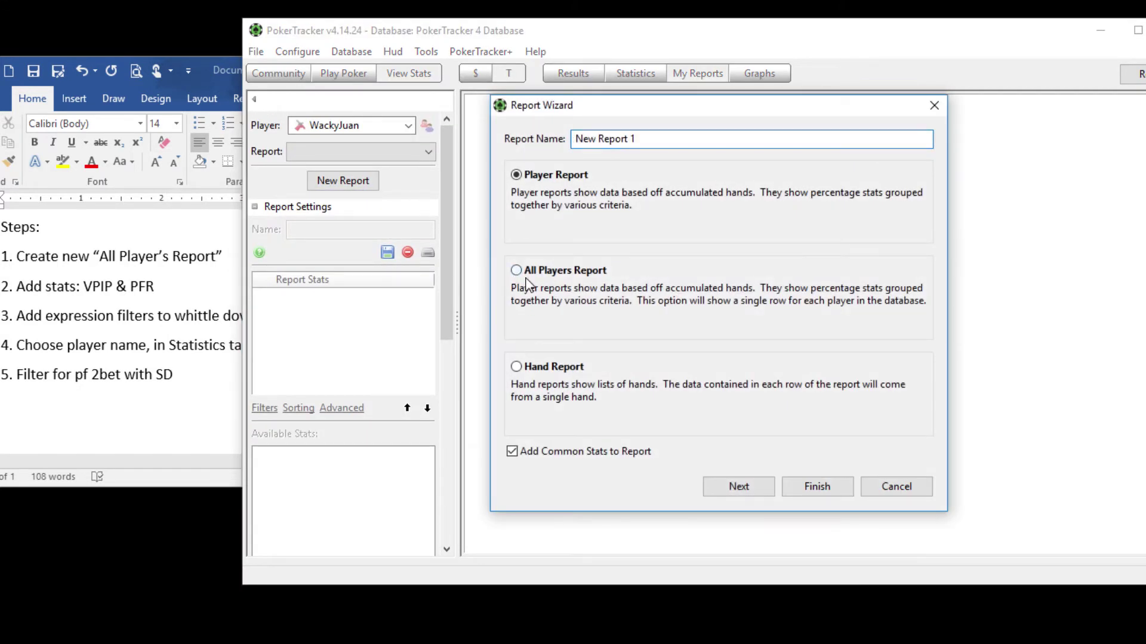
pyautogui.click(821, 488)
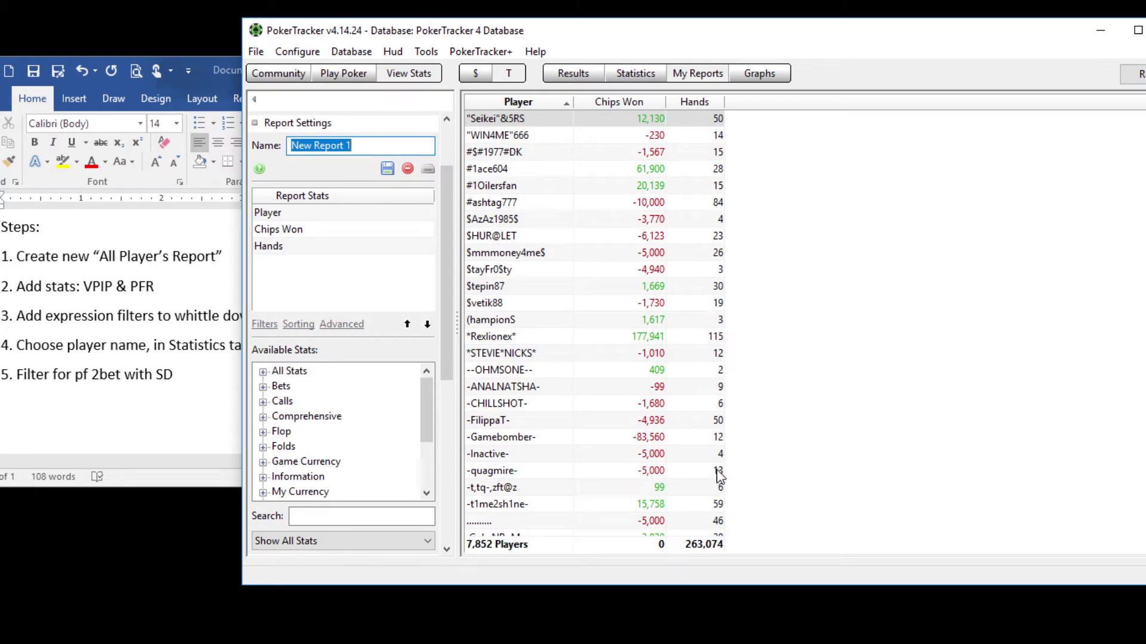
# Step: Look through the report's player list and rename the report as Hands Played Report
pyautogui.scroll(-8, 719, 471)
pyautogui.scroll(7, 717, 403)
pyautogui.scroll(1, 717, 403)
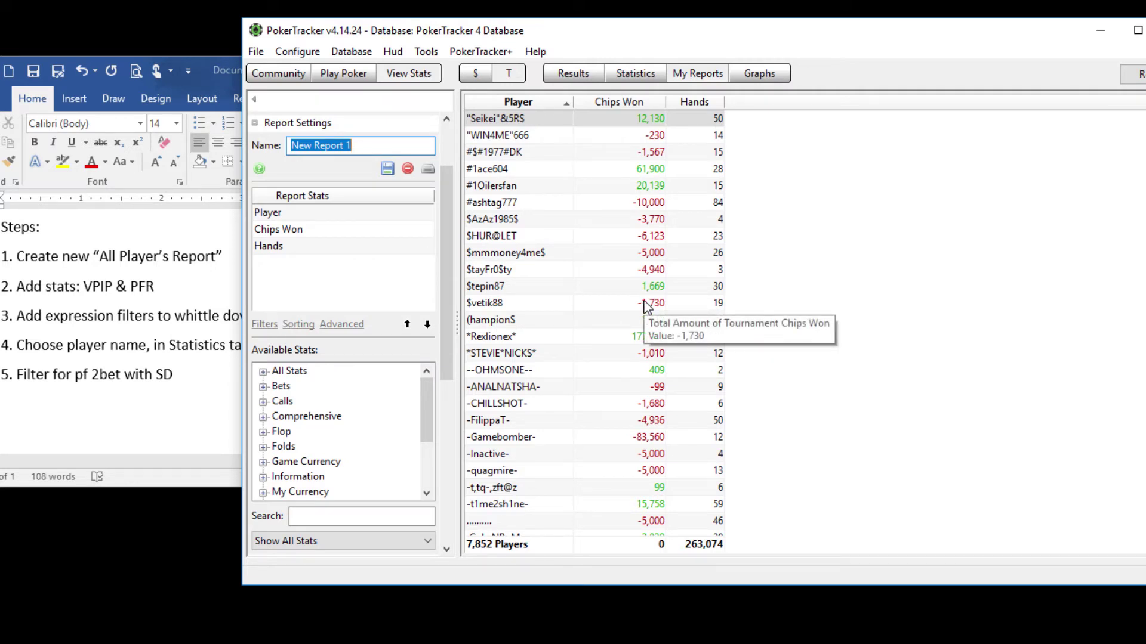
pyautogui.scroll(2, 376, 192)
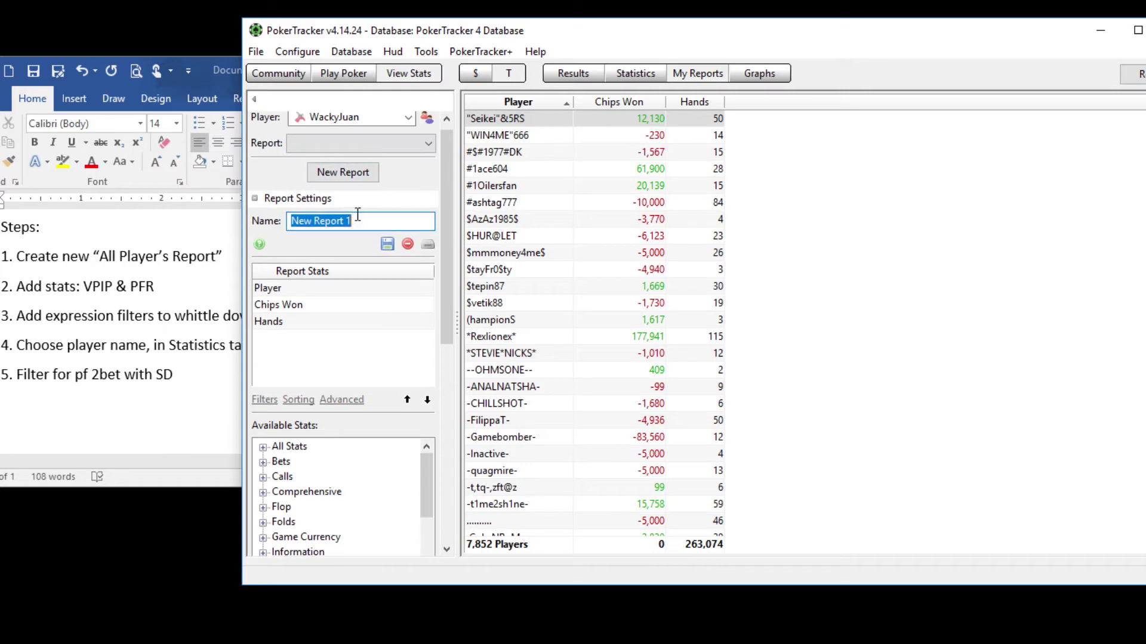
pyautogui.click(366, 221)
pyautogui.moveTo(366, 221); pyautogui.dragTo(289, 228)
pyautogui.write('Hands Played REpo')
pyautogui.press('BackSpace')
pyautogui.press('BackSpace')
pyautogui.press('BackSpace')
pyautogui.write('eport')
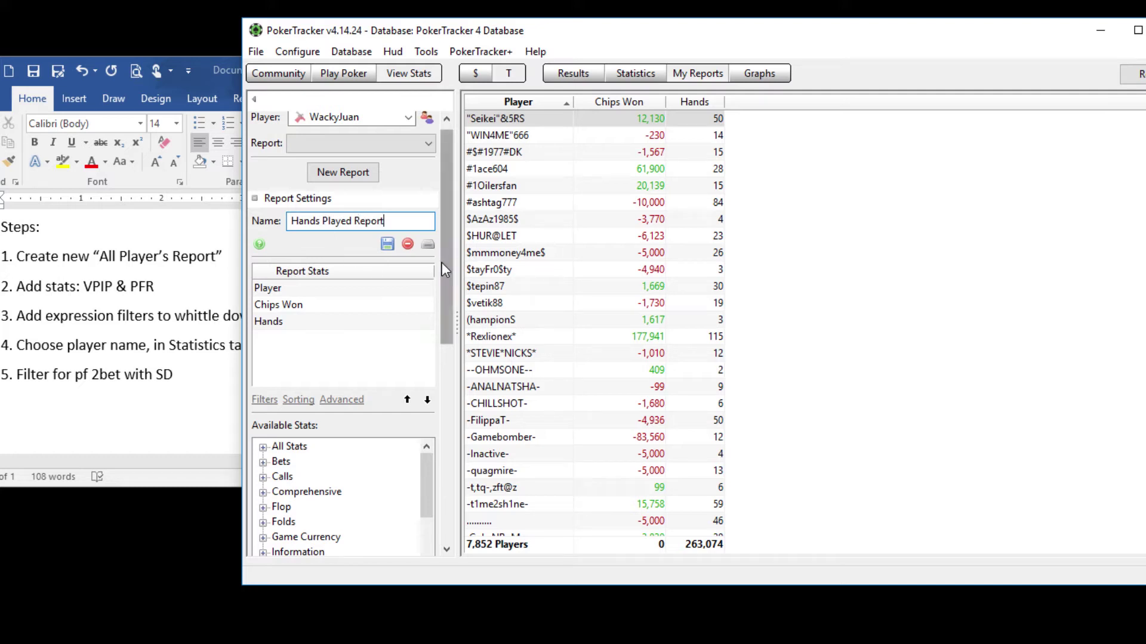
# Step: Switch to the Word notes and reread the questions about how the report is used
pyautogui.scroll(-3, 442, 263)
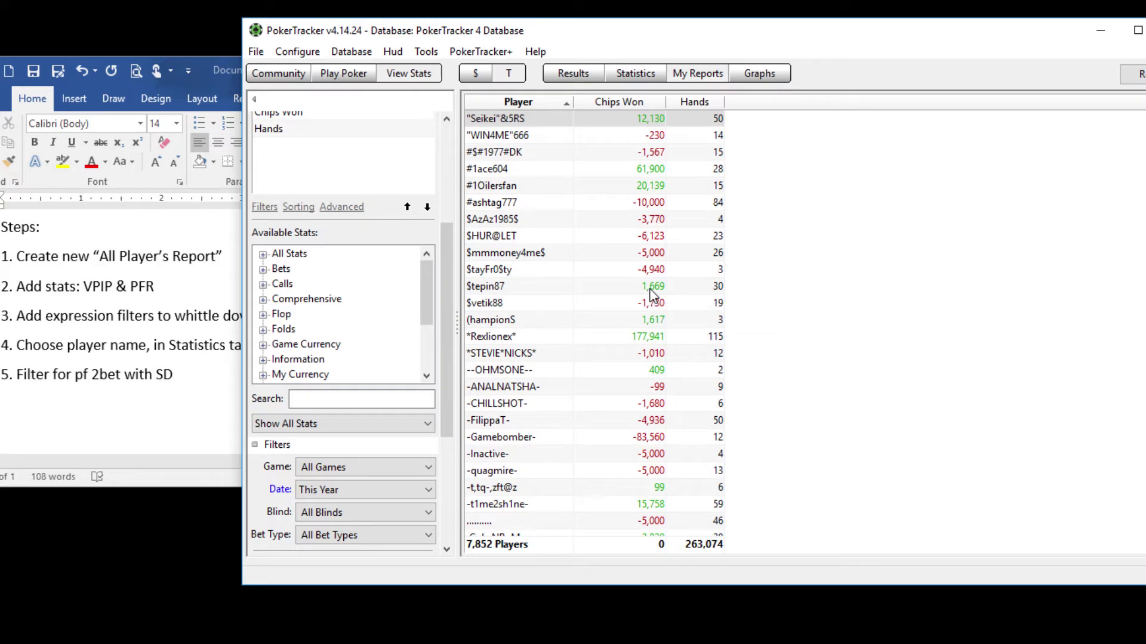
pyautogui.click(137, 348)
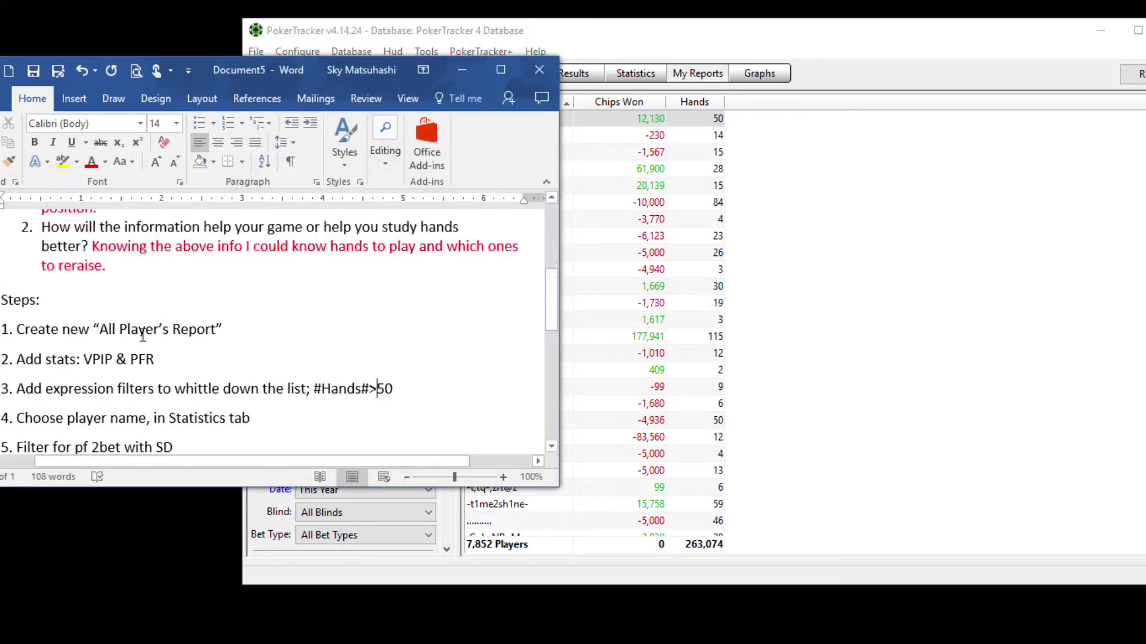
pyautogui.scroll(10, 192, 358)
pyautogui.scroll(-1, 192, 358)
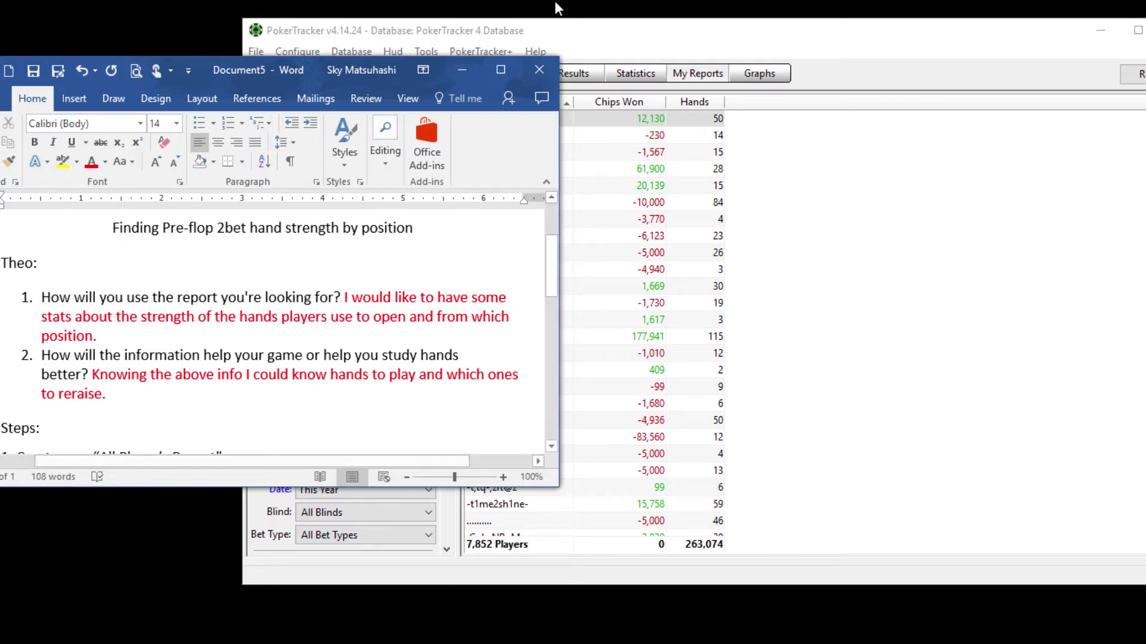
# Step: Switch back to PokerTracker and add the VPIP and PFR stats to the report
pyautogui.click(616, 30)
pyautogui.click(356, 501)
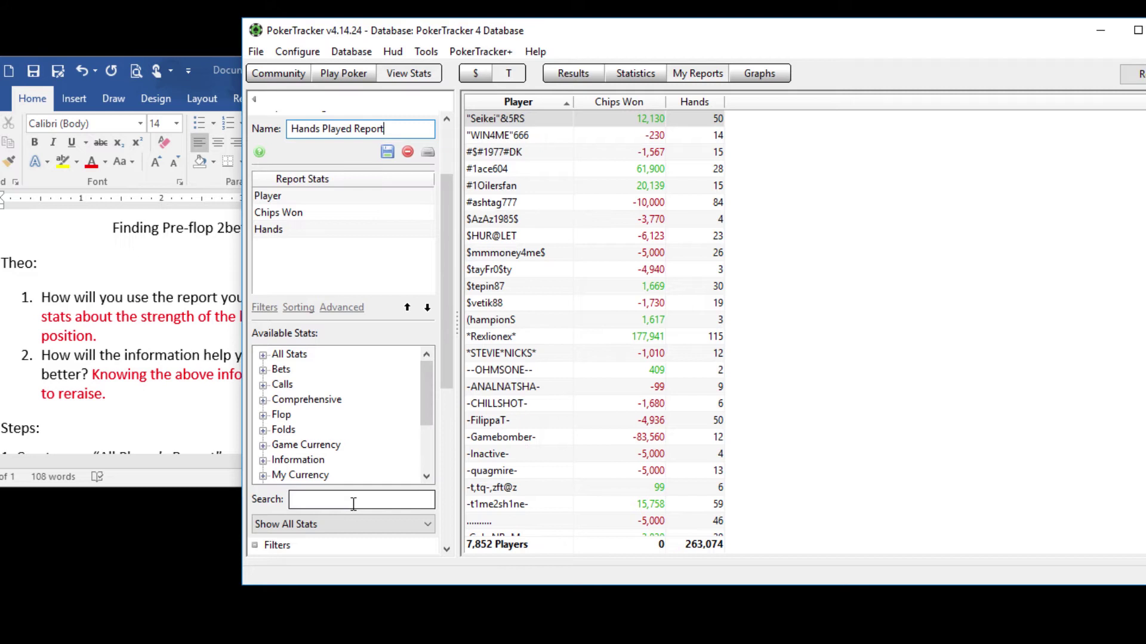
pyautogui.write('vpip')
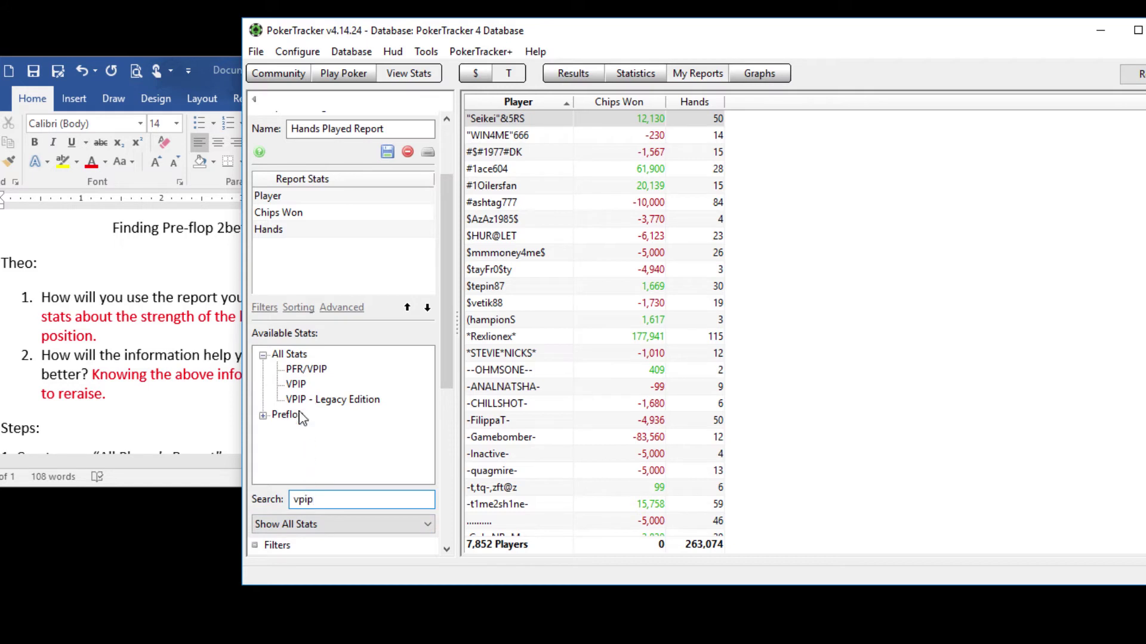
pyautogui.doubleClick(297, 386)
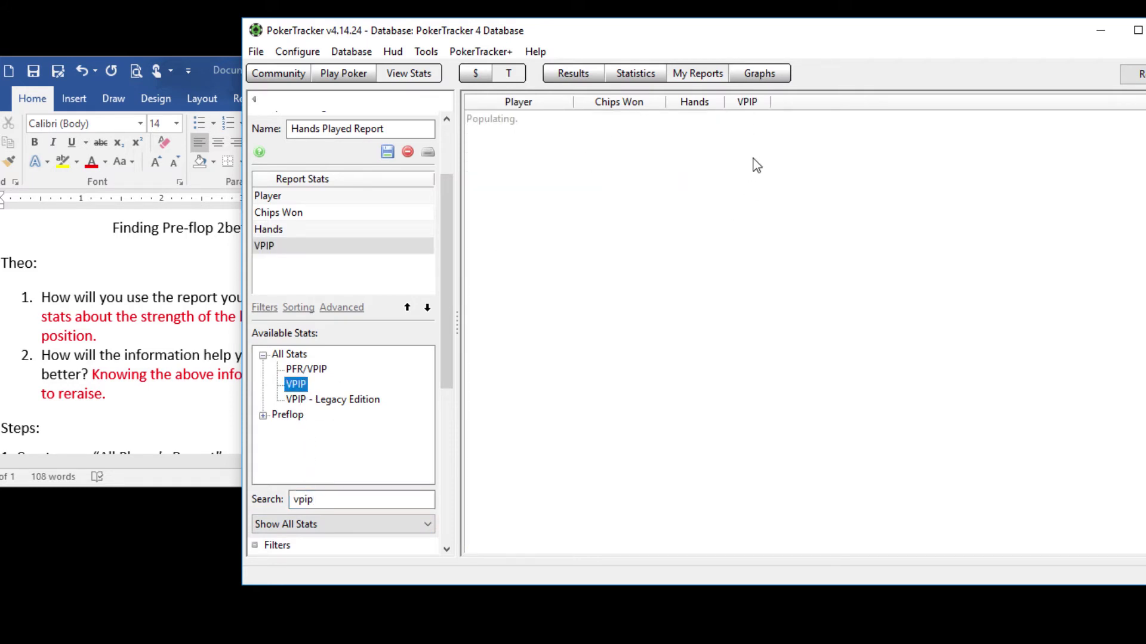
pyautogui.click(334, 504)
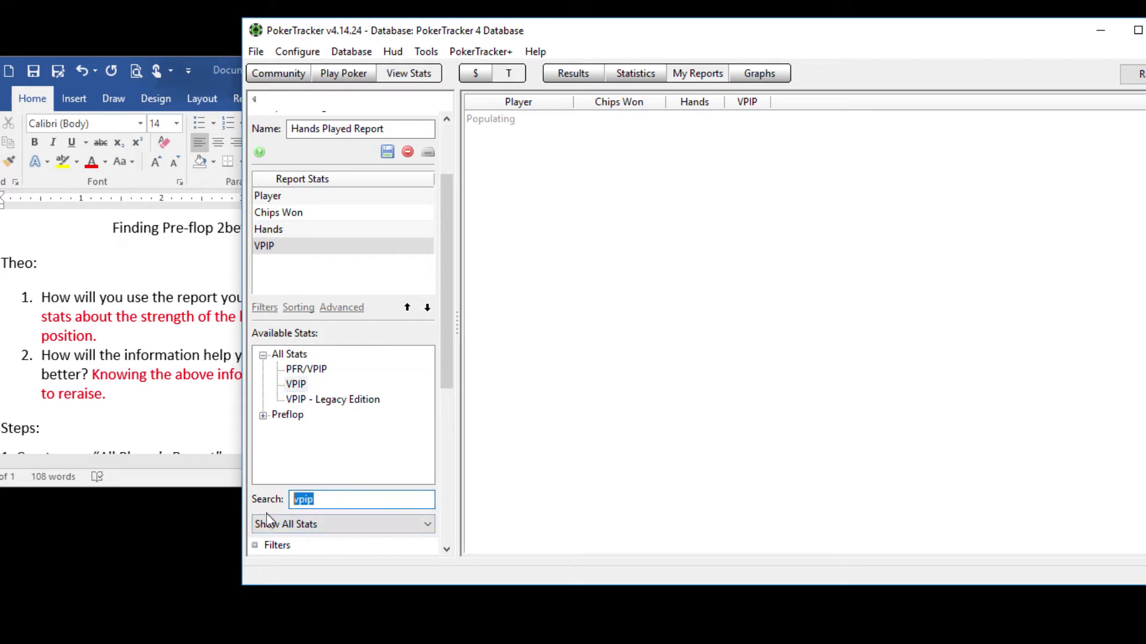
pyautogui.write('pfr')
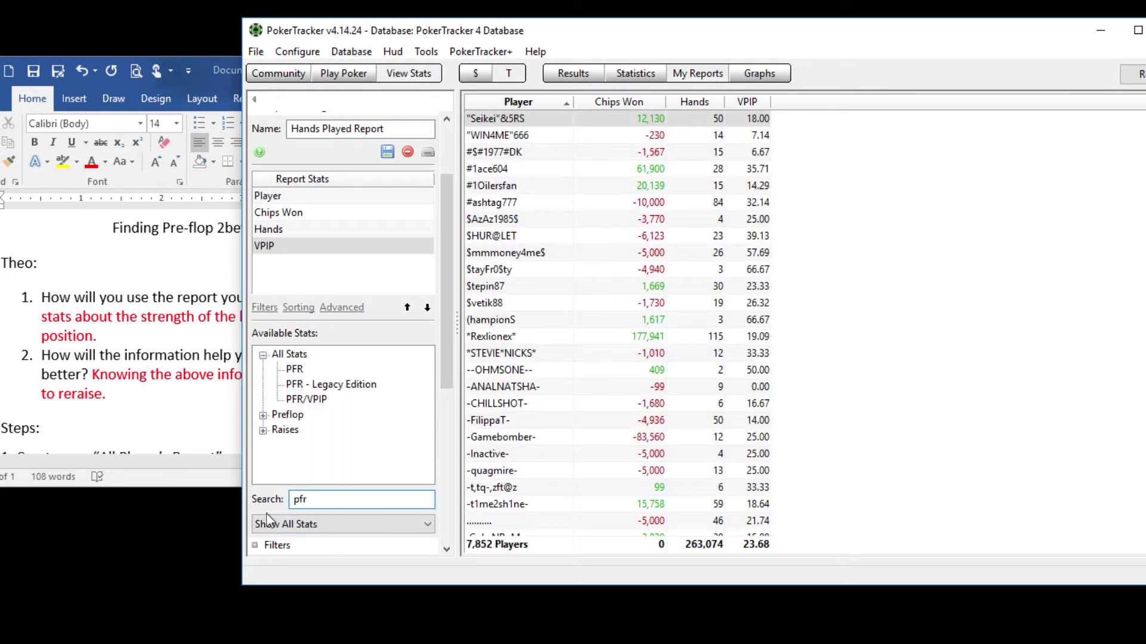
pyautogui.doubleClick(295, 371)
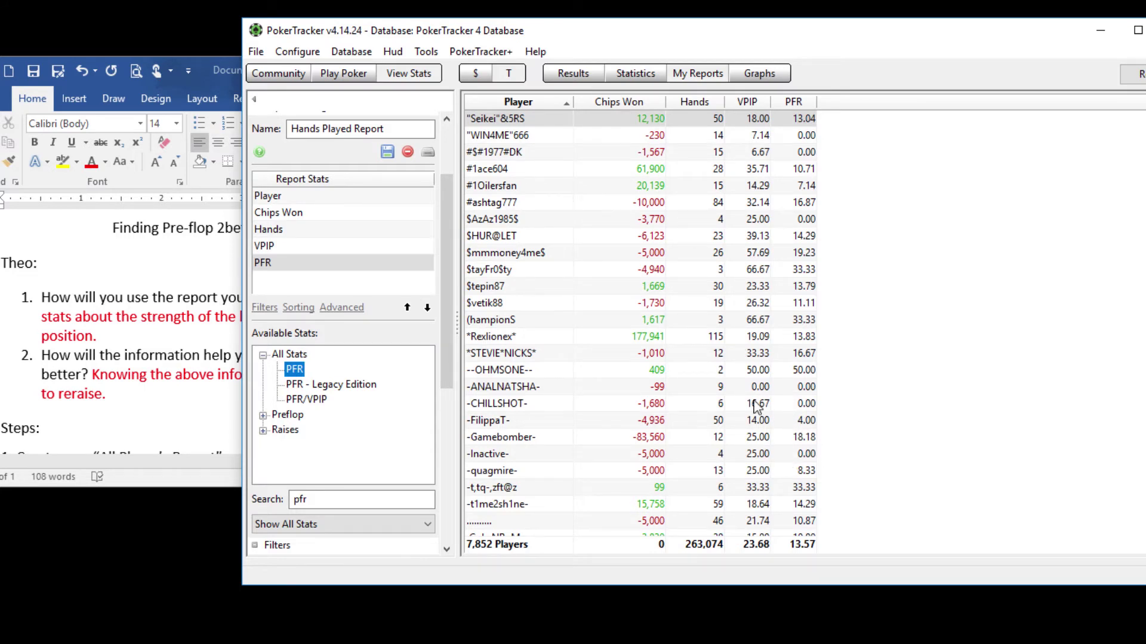
# Step: Switch to the Word notes and read the instruction on adding expression filters
pyautogui.click(723, 326)
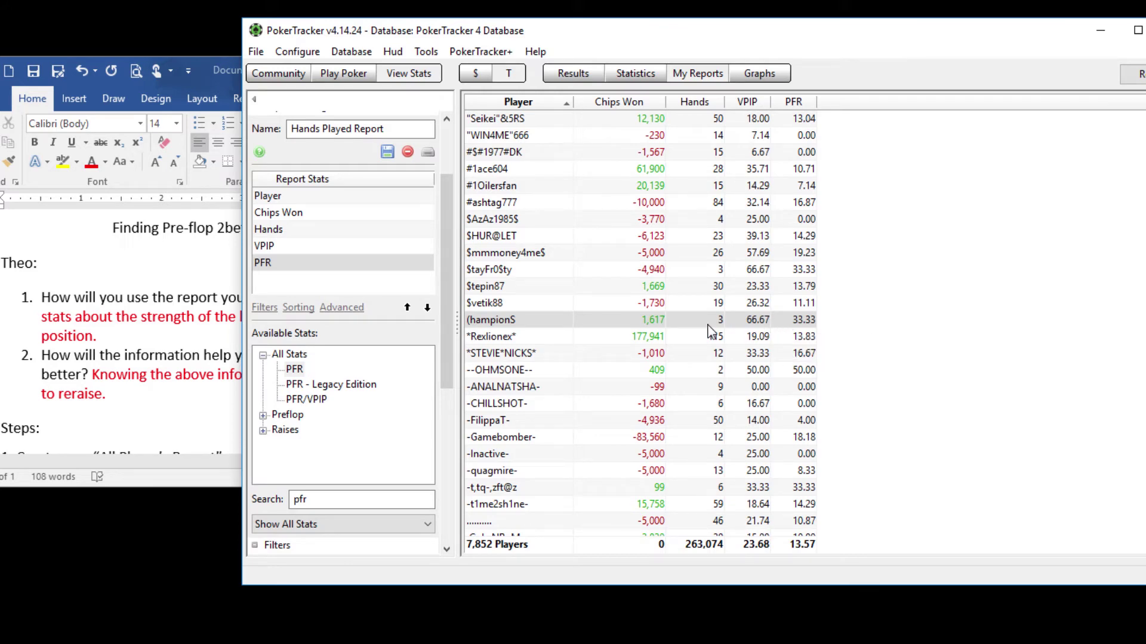
pyautogui.click(234, 345)
pyautogui.scroll(-2, 196, 341)
pyautogui.scroll(-4, 192, 337)
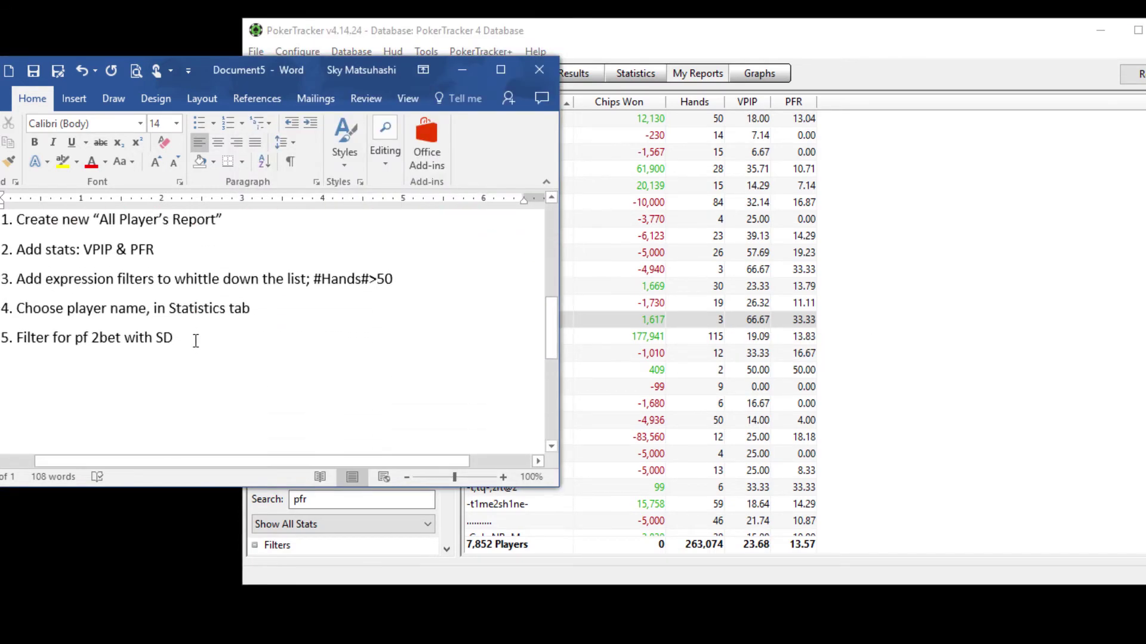
pyautogui.scroll(1, 192, 337)
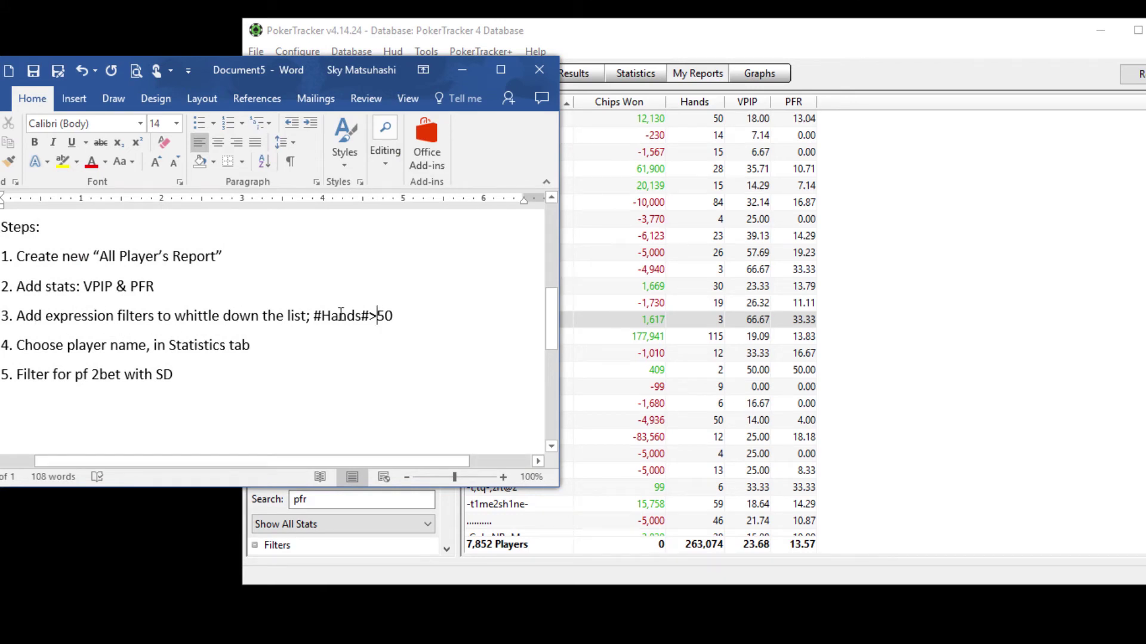
# Step: Switch back to PokerTracker and start a new expression filter for the report, inserting the Hands statistic
pyautogui.click(638, 37)
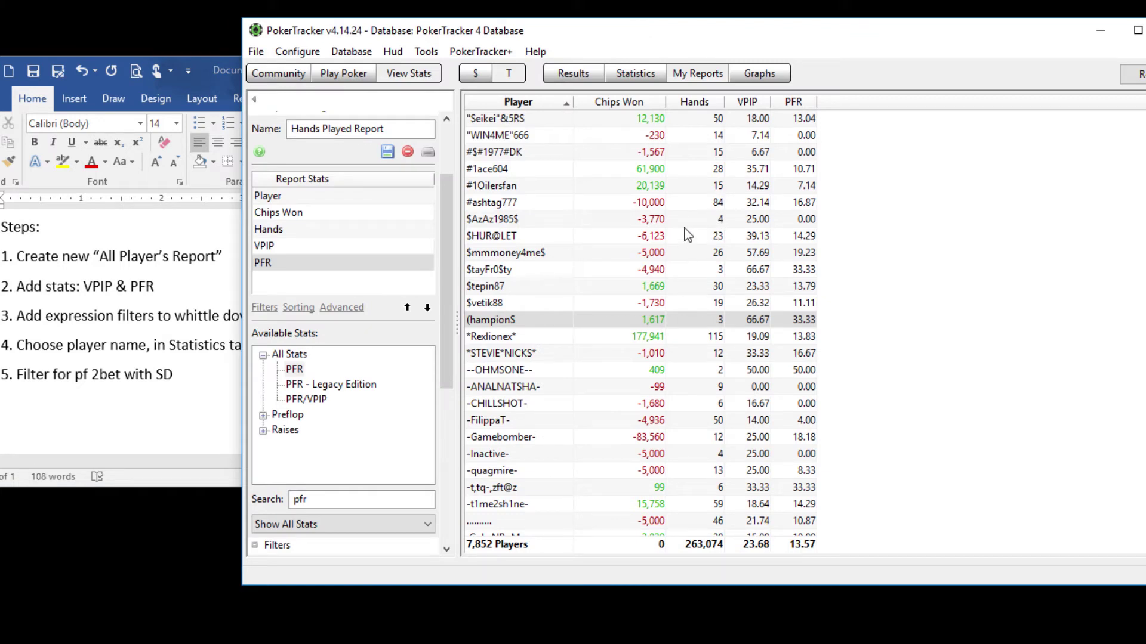
pyautogui.click(266, 308)
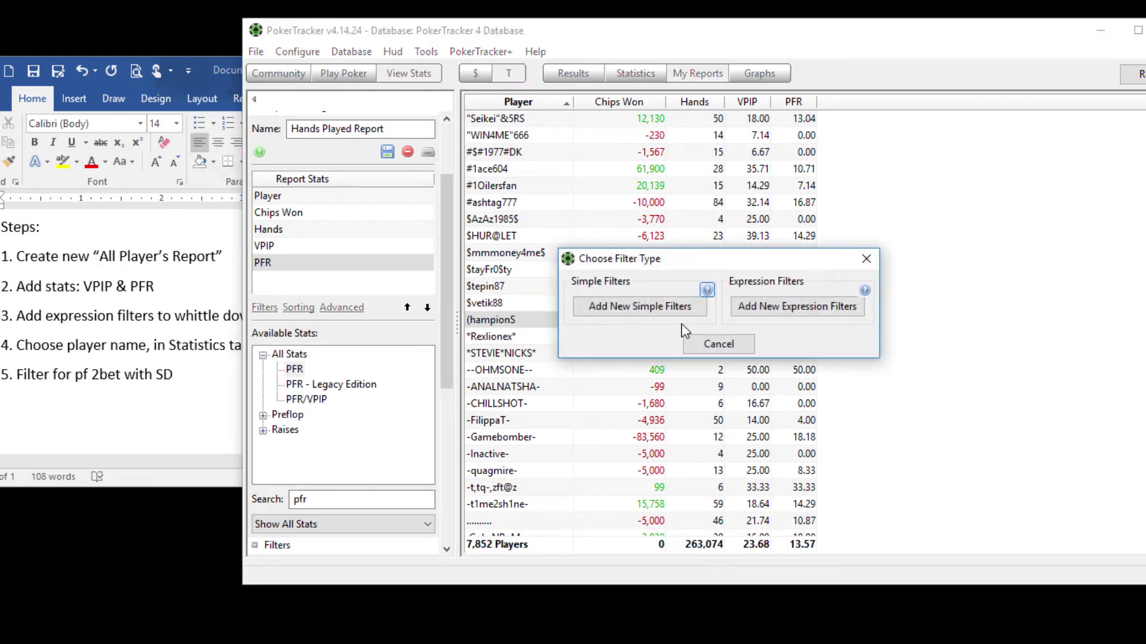
pyautogui.click(783, 308)
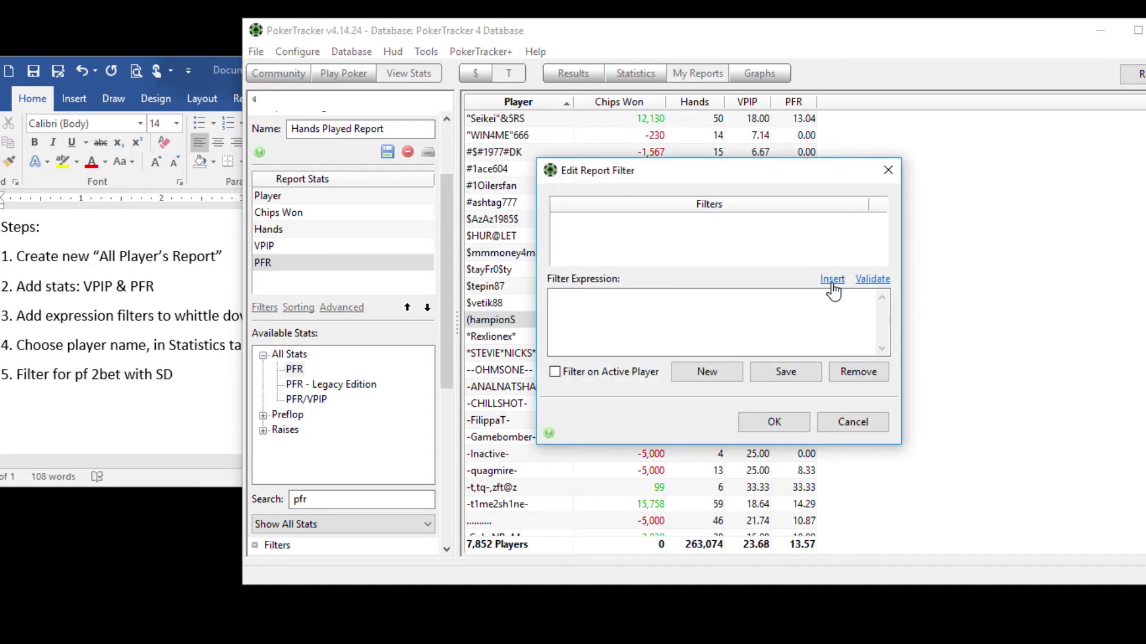
pyautogui.click(833, 284)
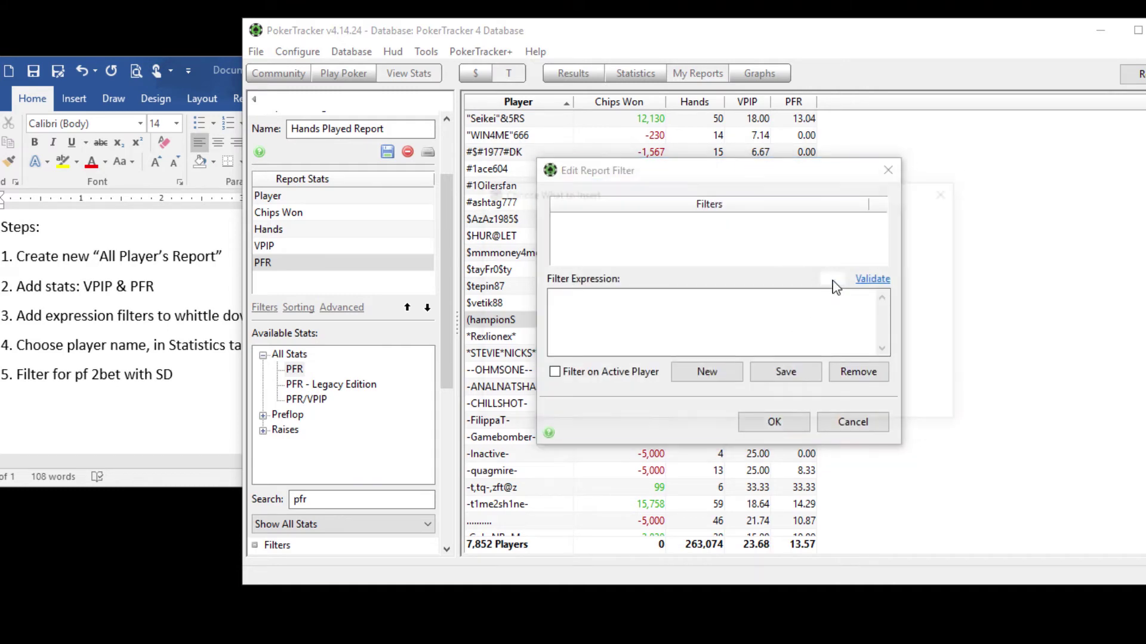
pyautogui.scroll(-3, 610, 301)
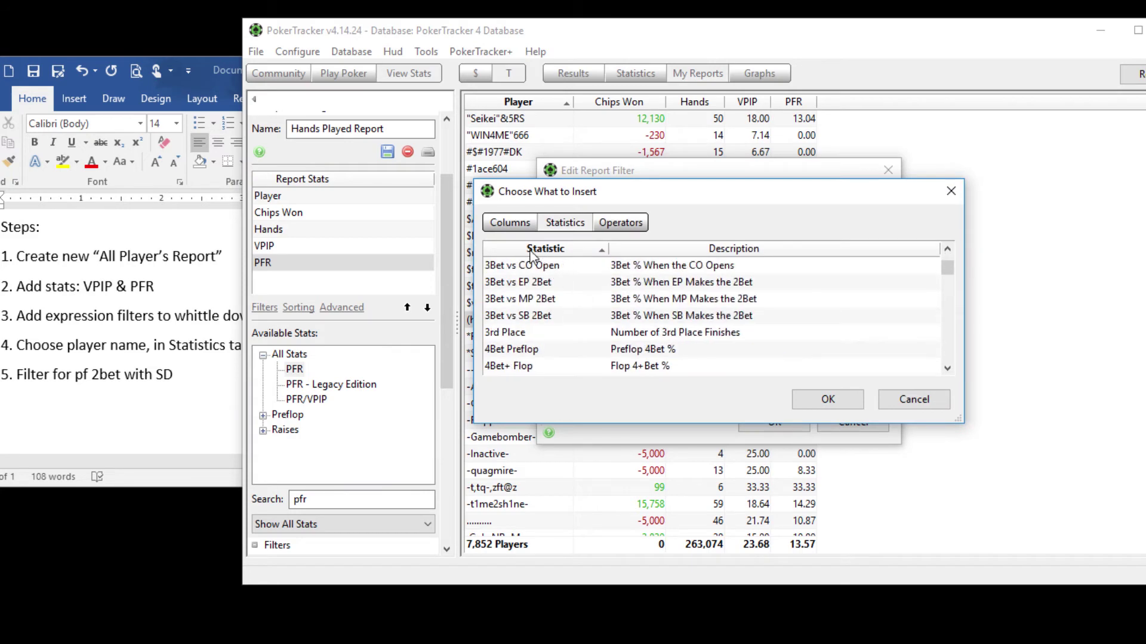
pyautogui.scroll(-10, 537, 329)
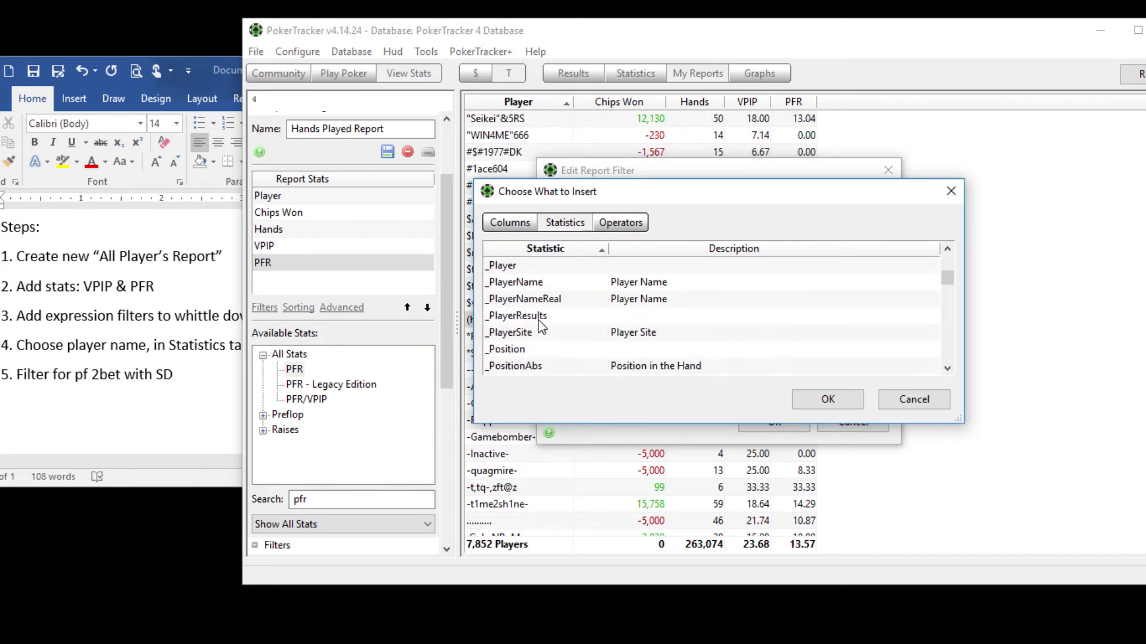
pyautogui.scroll(-15, 540, 332)
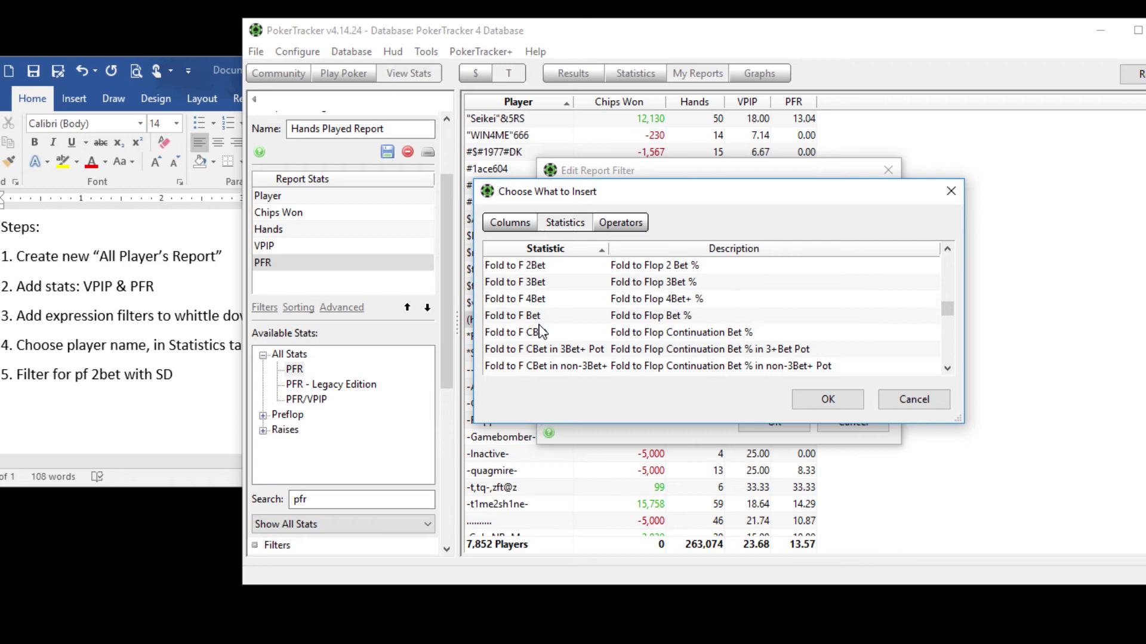
pyautogui.scroll(-10, 540, 331)
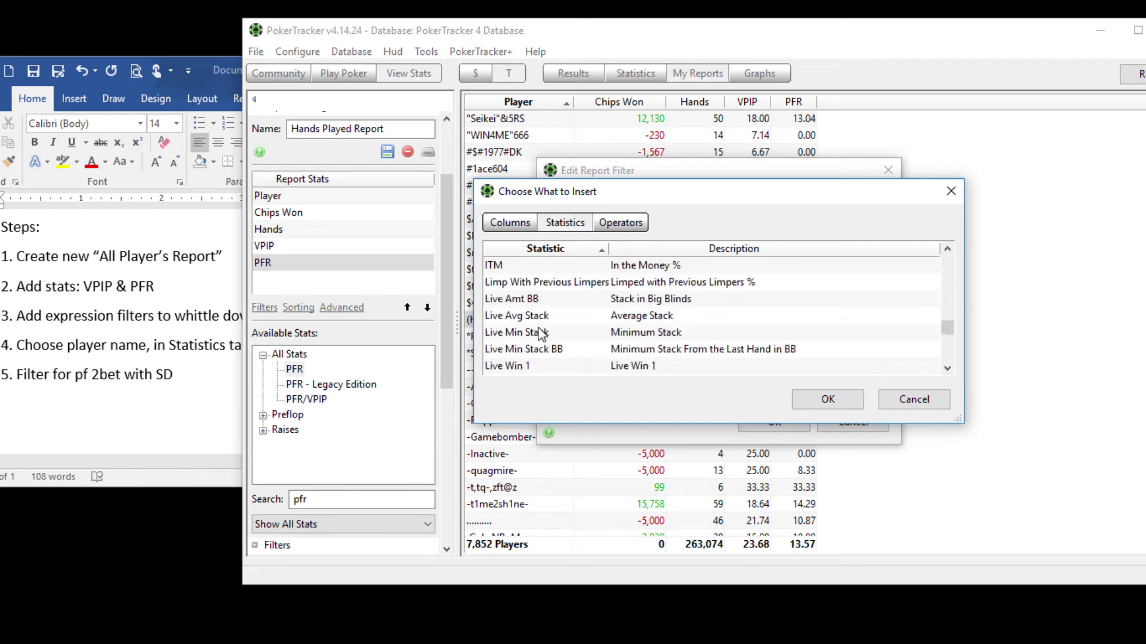
pyautogui.scroll(2, 519, 299)
pyautogui.click(519, 298)
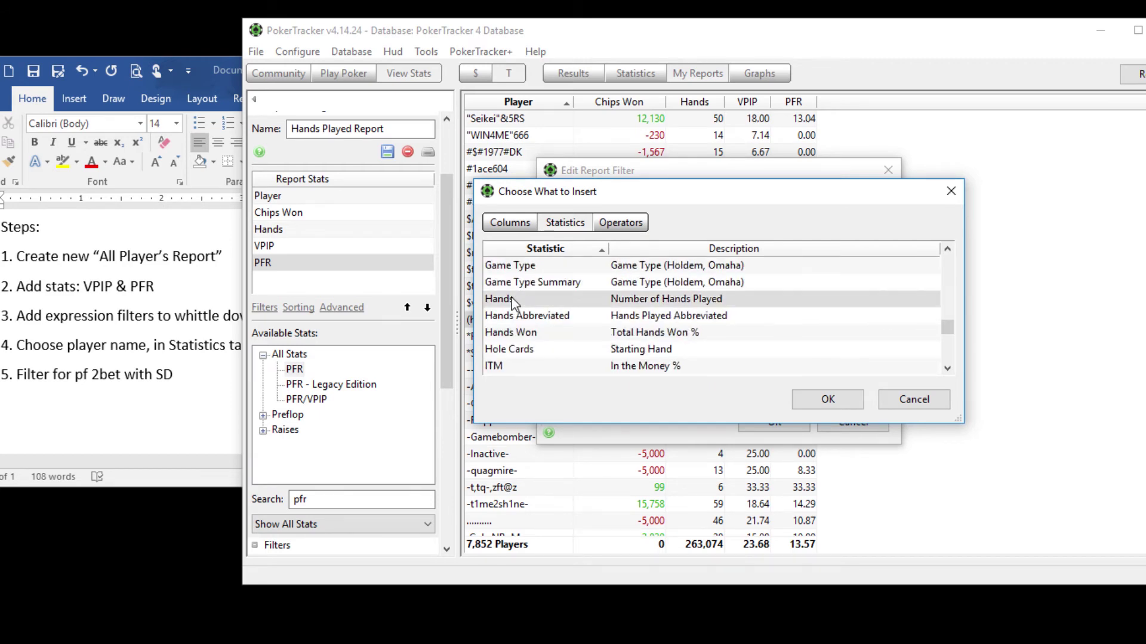
pyautogui.click(800, 402)
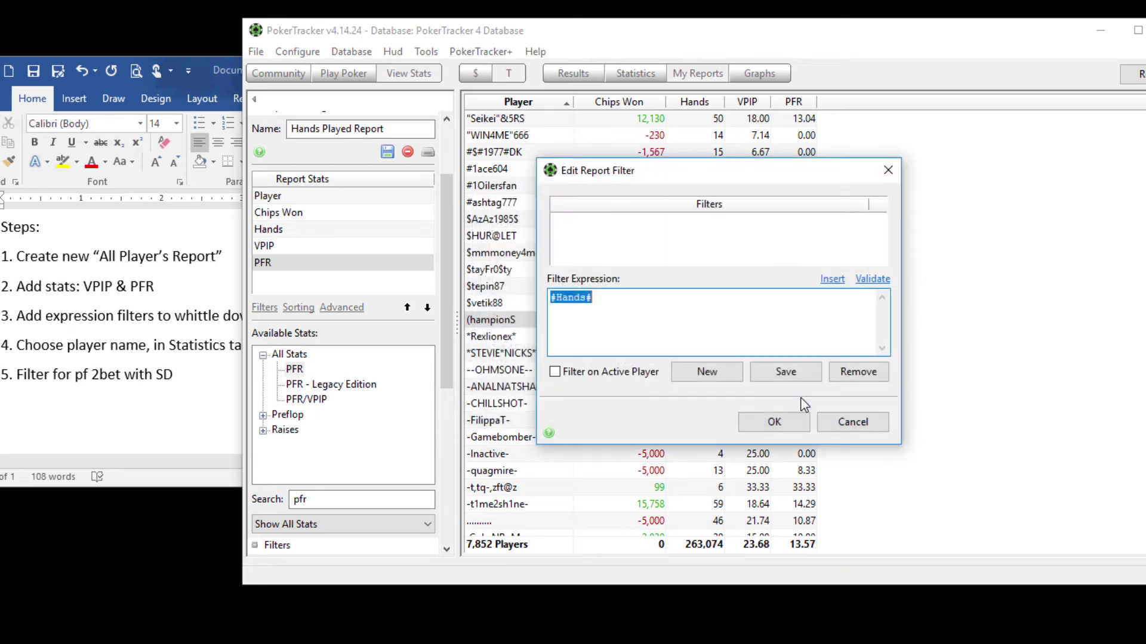
# Step: Complete the filter expression as #Hands#>50, validate it, save it and apply it to the report
pyautogui.click(614, 299)
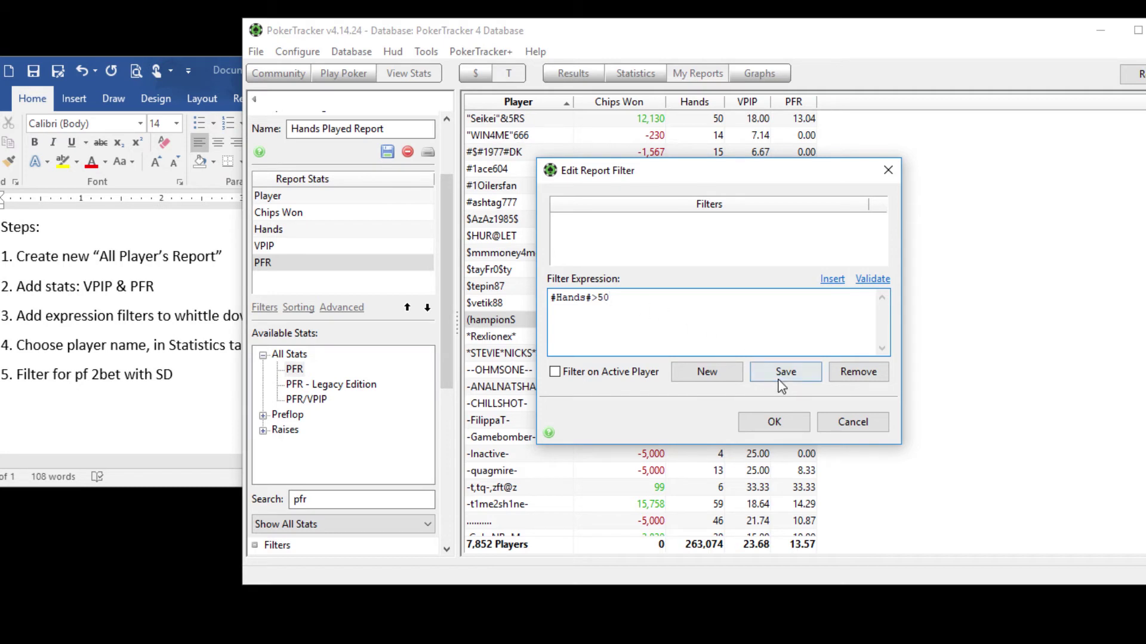
pyautogui.click(867, 281)
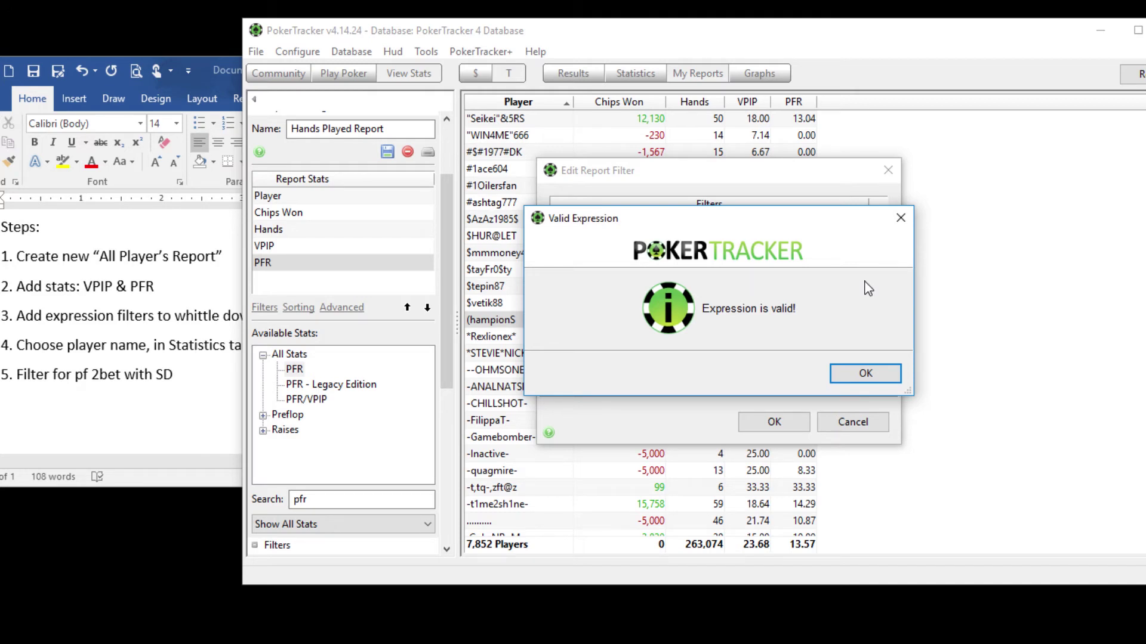
pyautogui.click(863, 375)
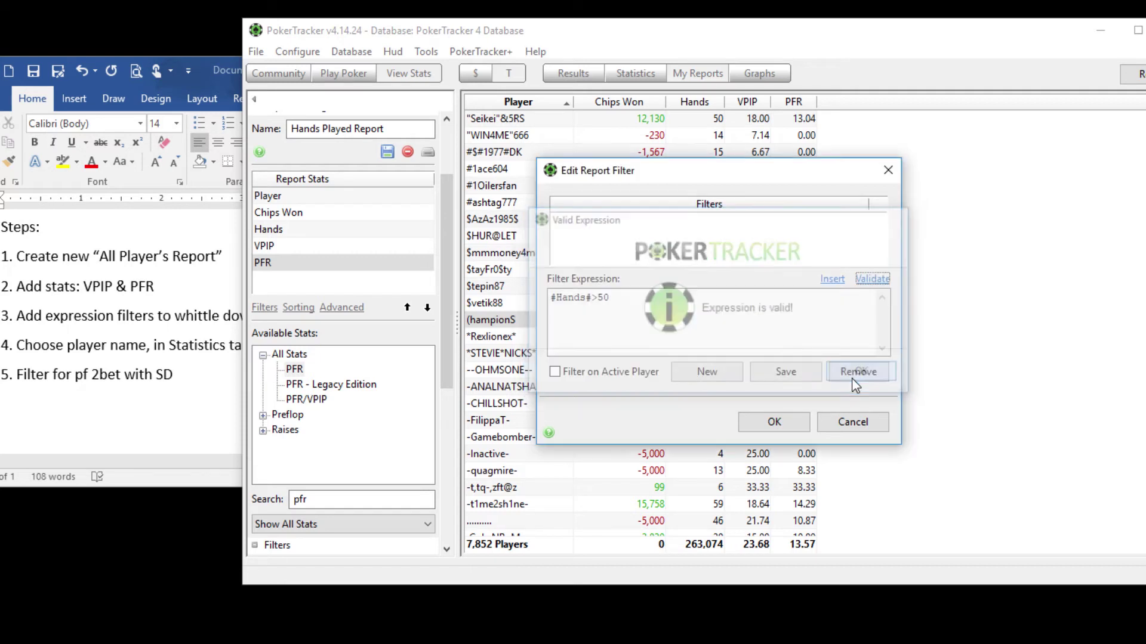
pyautogui.click(799, 375)
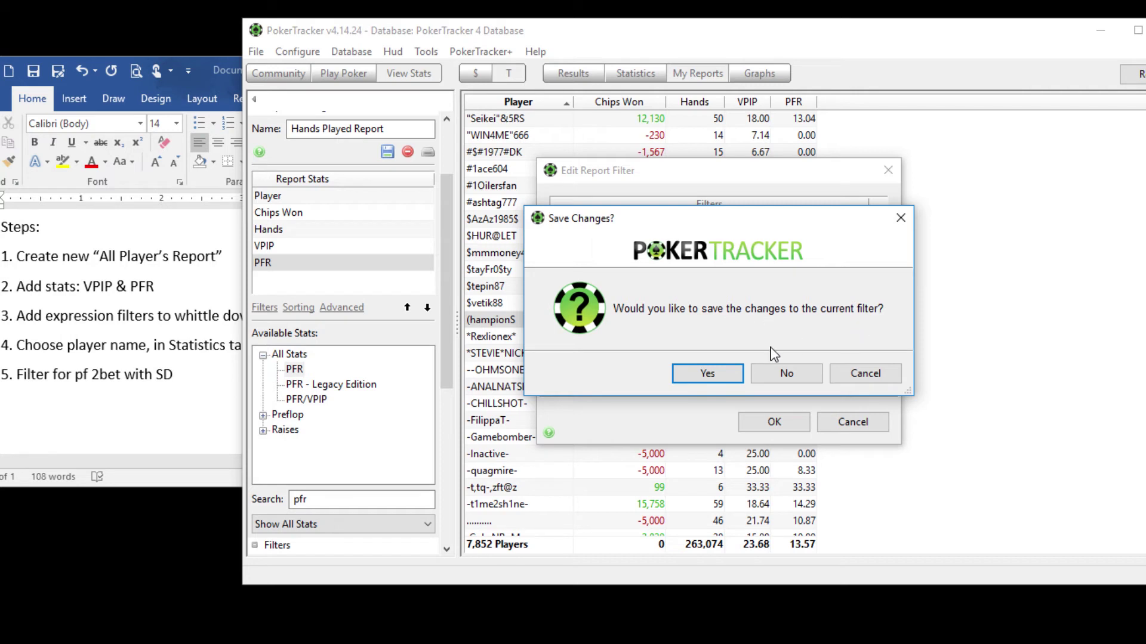
pyautogui.click(708, 375)
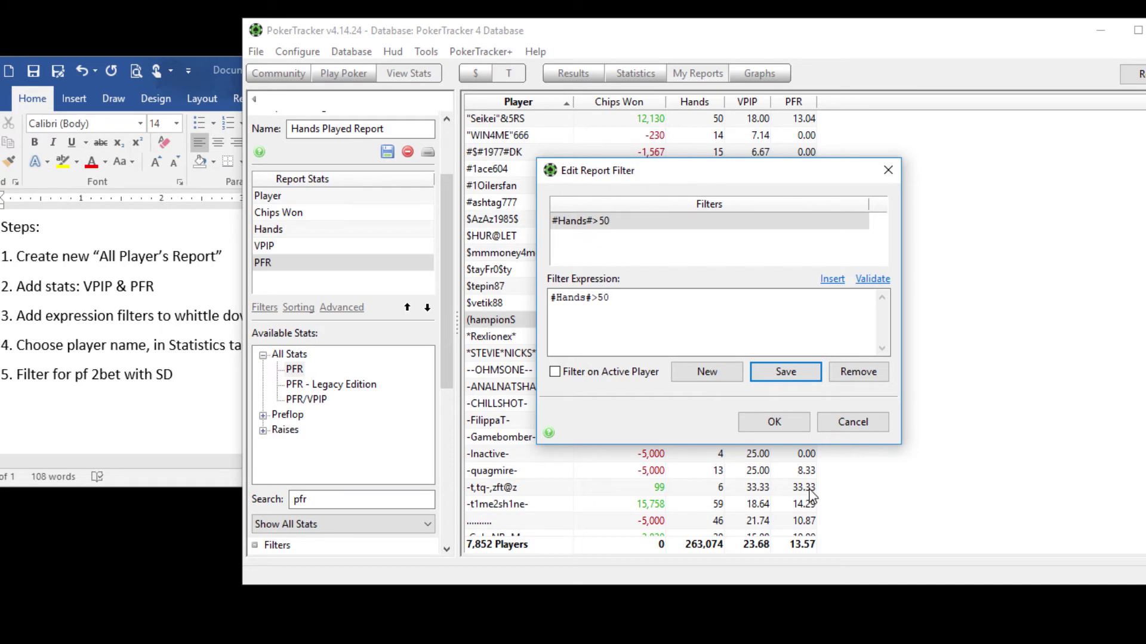
pyautogui.click(776, 424)
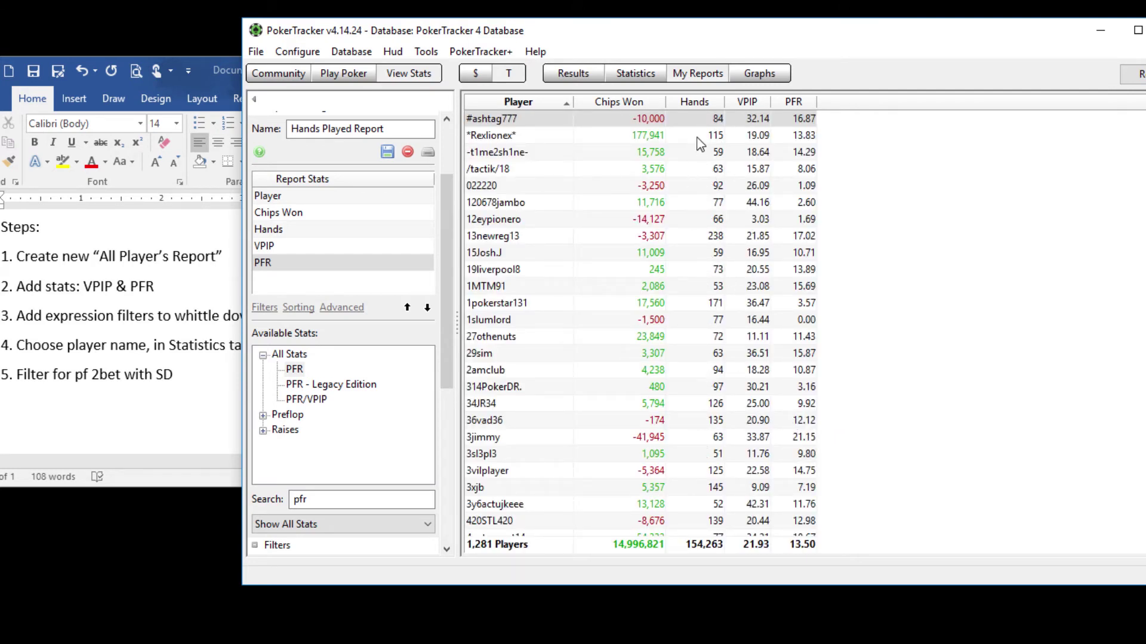
# Step: Sort the report by number of hands in ascending order to check the smallest hand samples
pyautogui.click(696, 103)
pyautogui.click(698, 105)
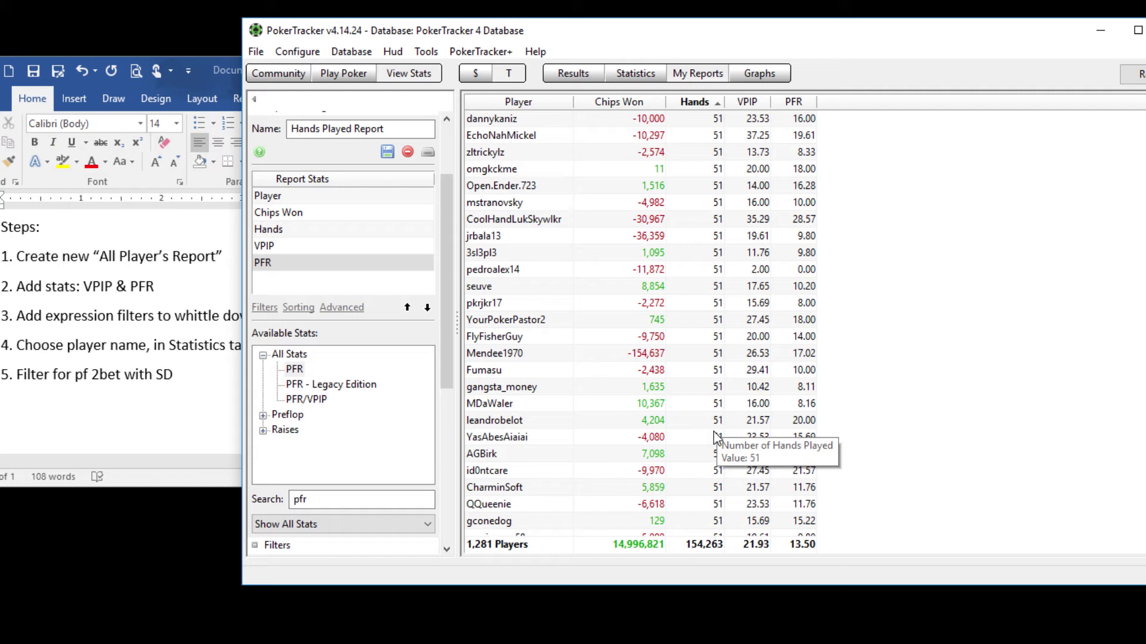
pyautogui.click(705, 389)
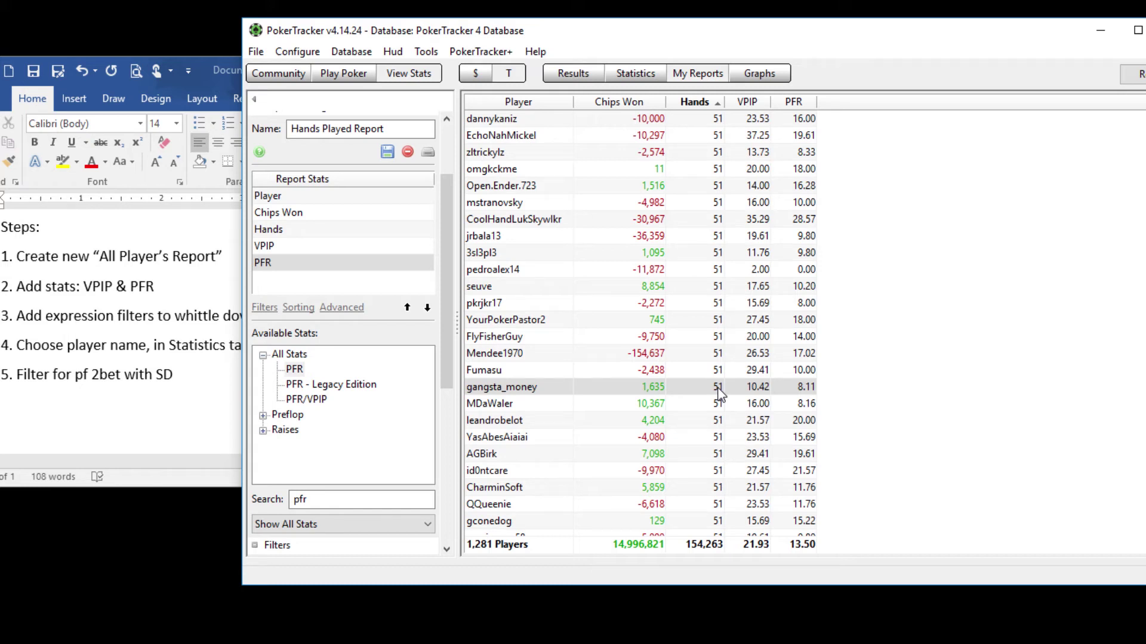
pyautogui.click(749, 103)
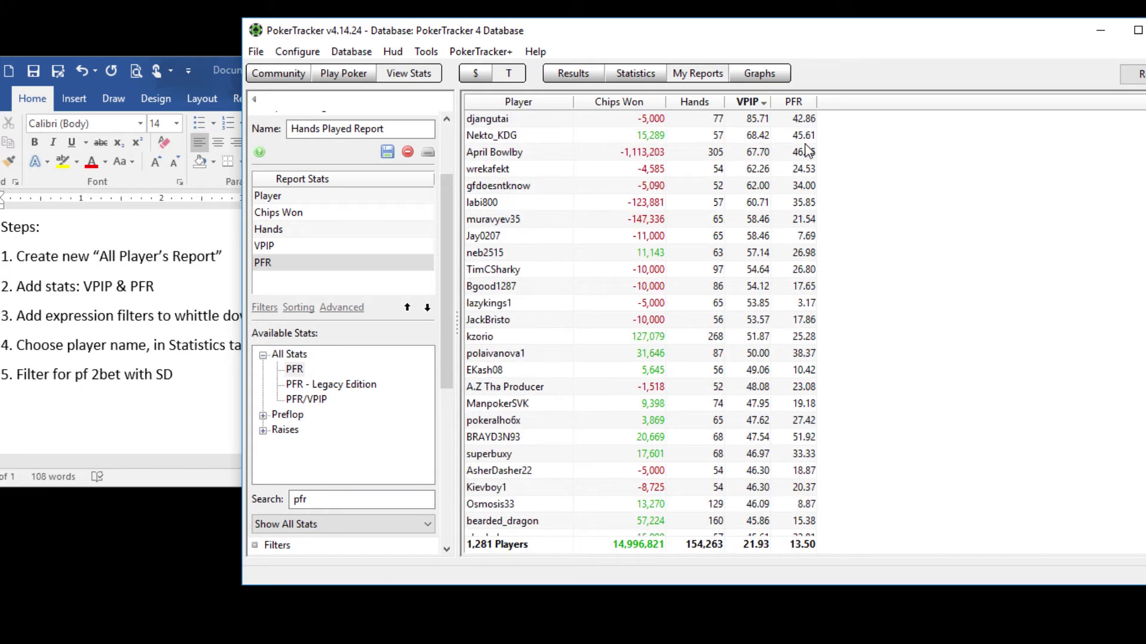
pyautogui.scroll(-15, 768, 306)
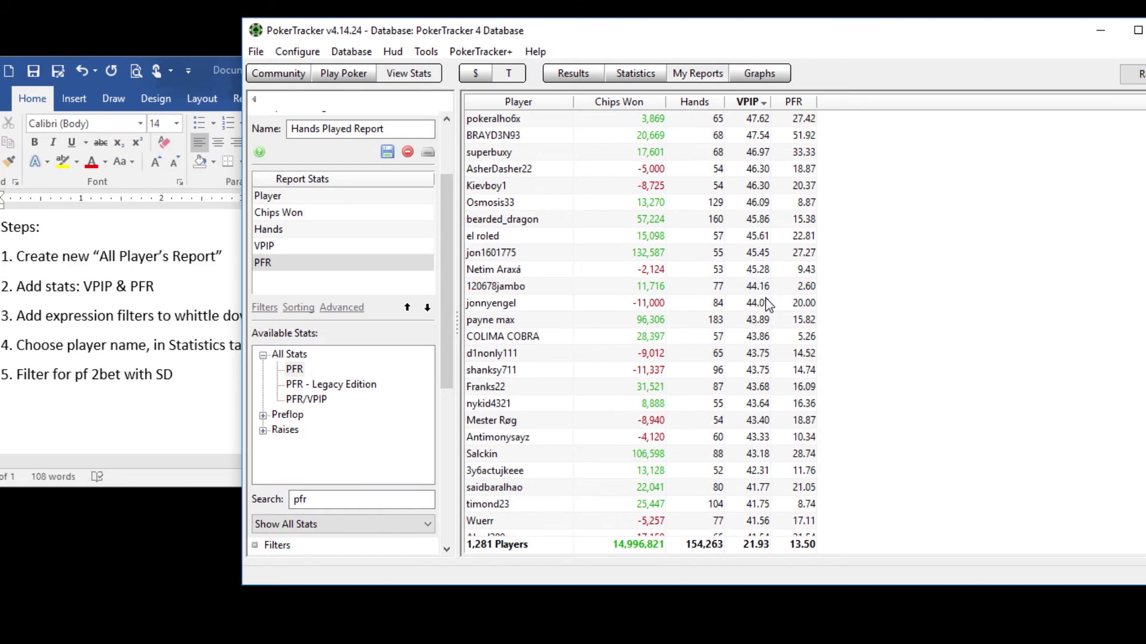
pyautogui.scroll(-15, 768, 305)
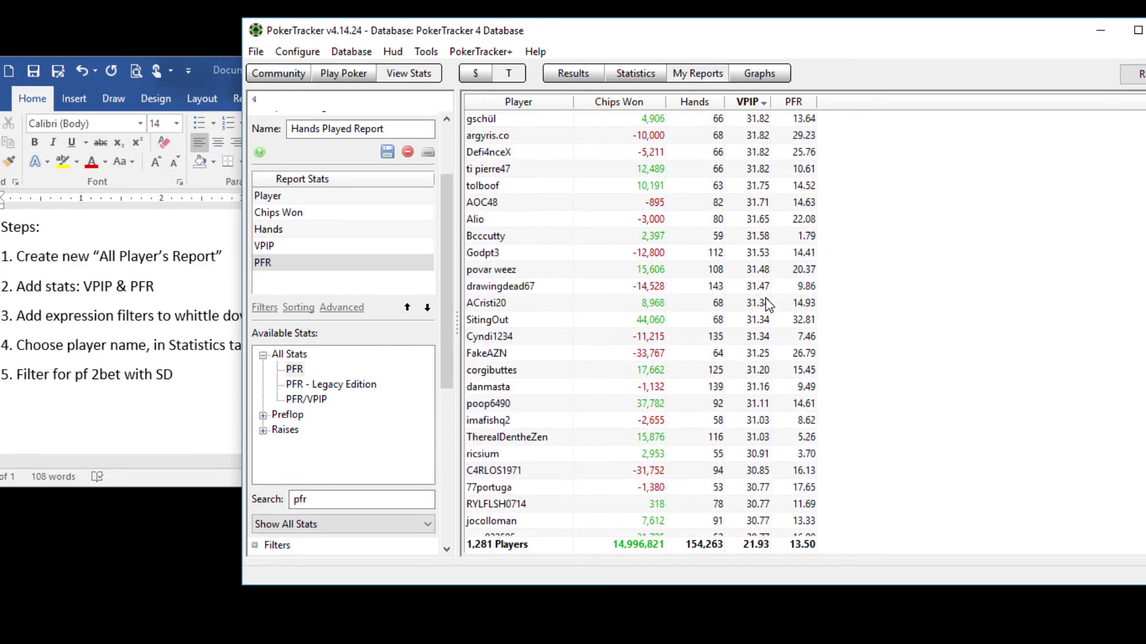
pyautogui.scroll(-15, 768, 306)
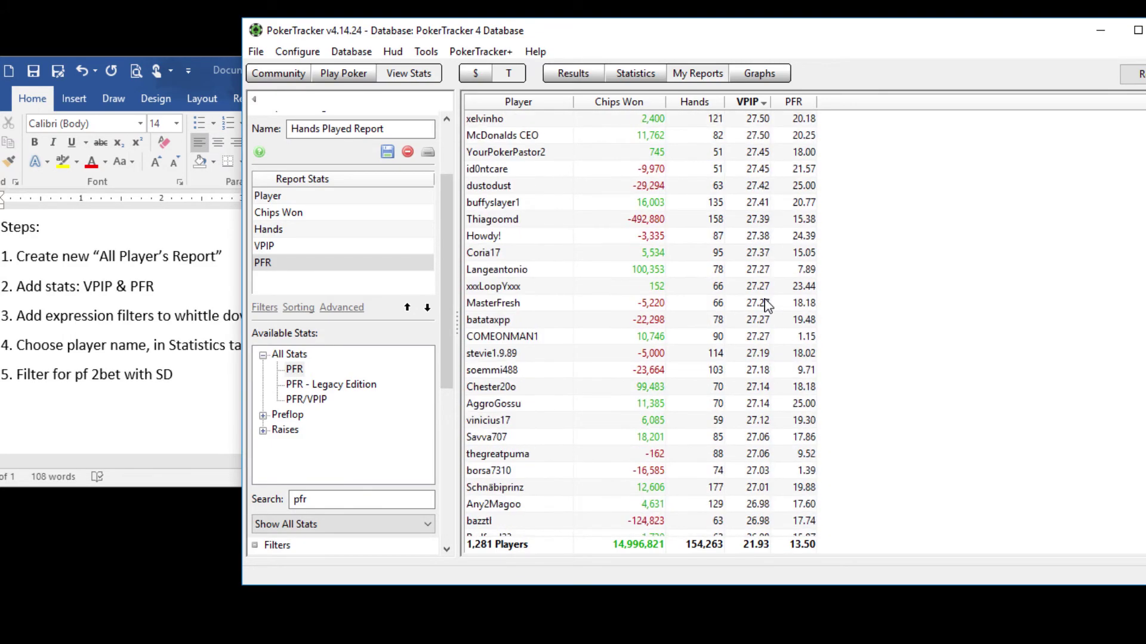
pyautogui.scroll(-15, 768, 306)
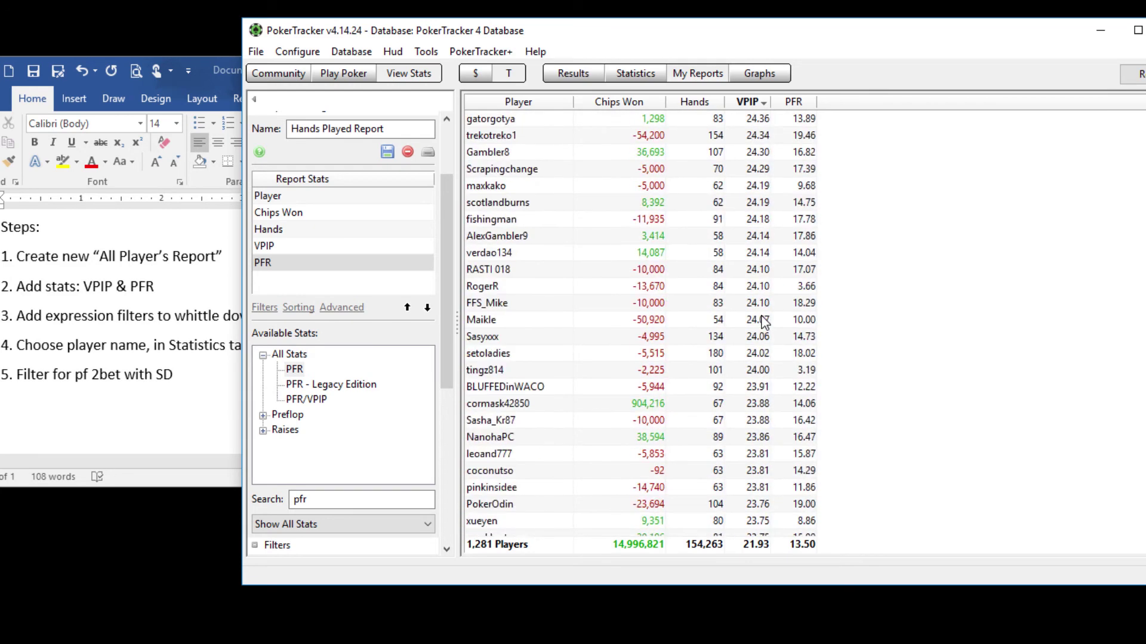
pyautogui.scroll(-15, 764, 322)
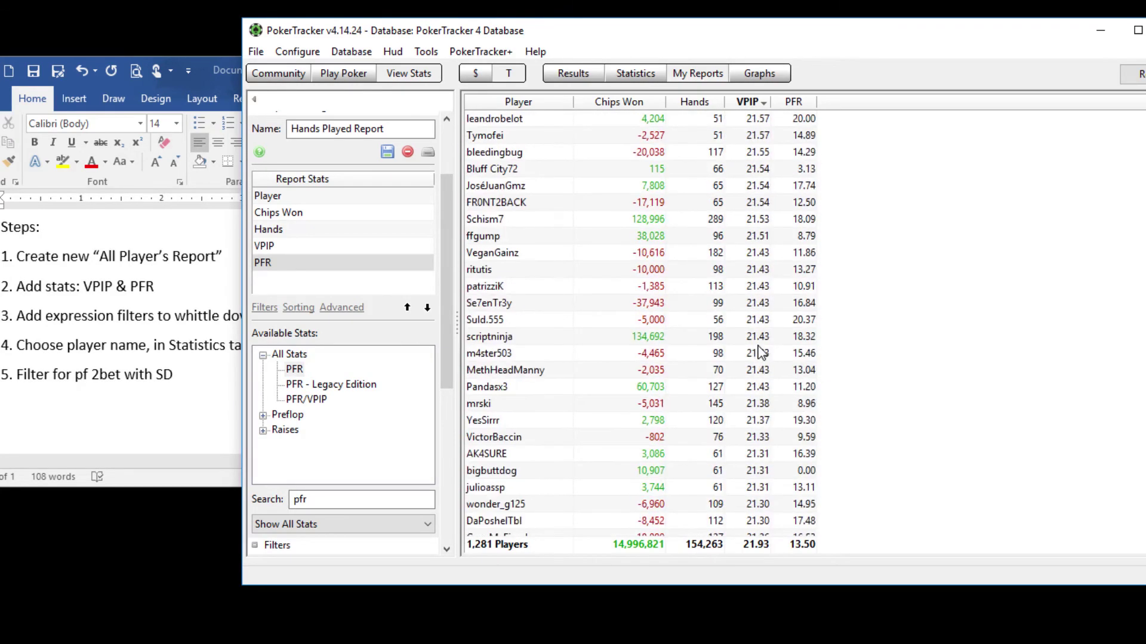
pyautogui.click(718, 358)
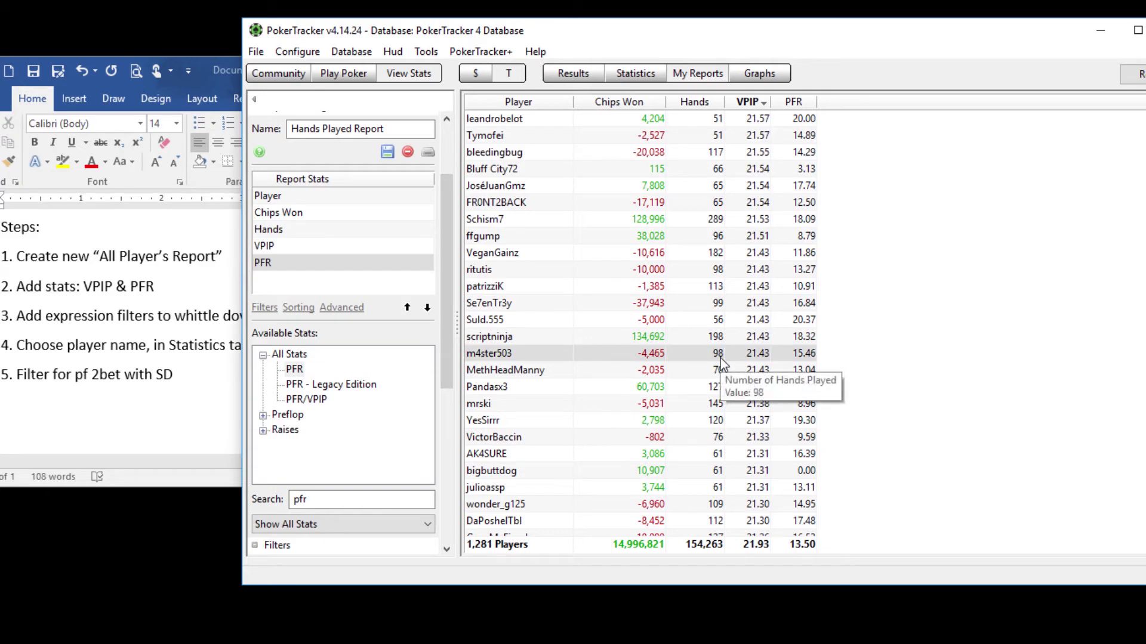
pyautogui.click(722, 344)
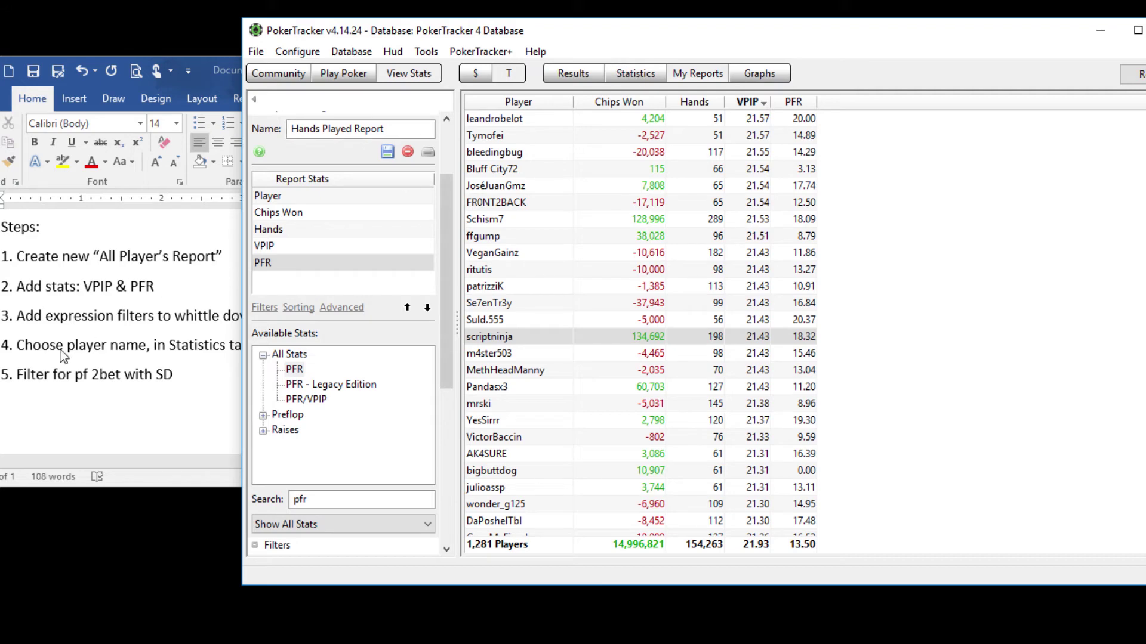
# Step: Consult the Word notes, return to PokerTracker and search for scriptninja as the new player in the Statistics view
pyautogui.click(119, 346)
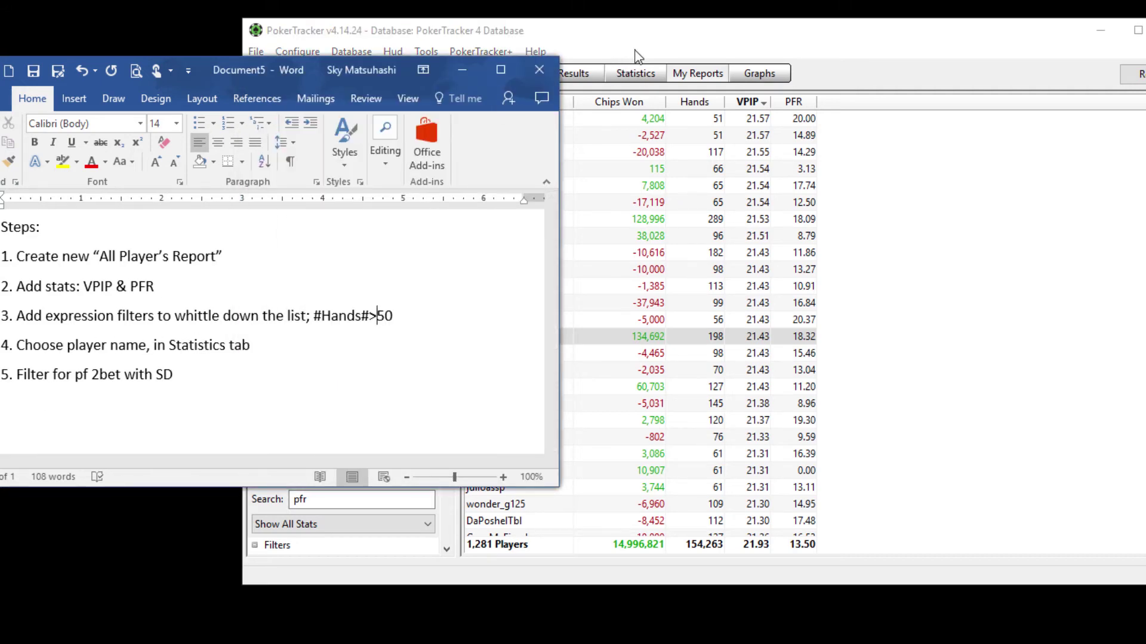
pyautogui.click(644, 33)
pyautogui.click(635, 74)
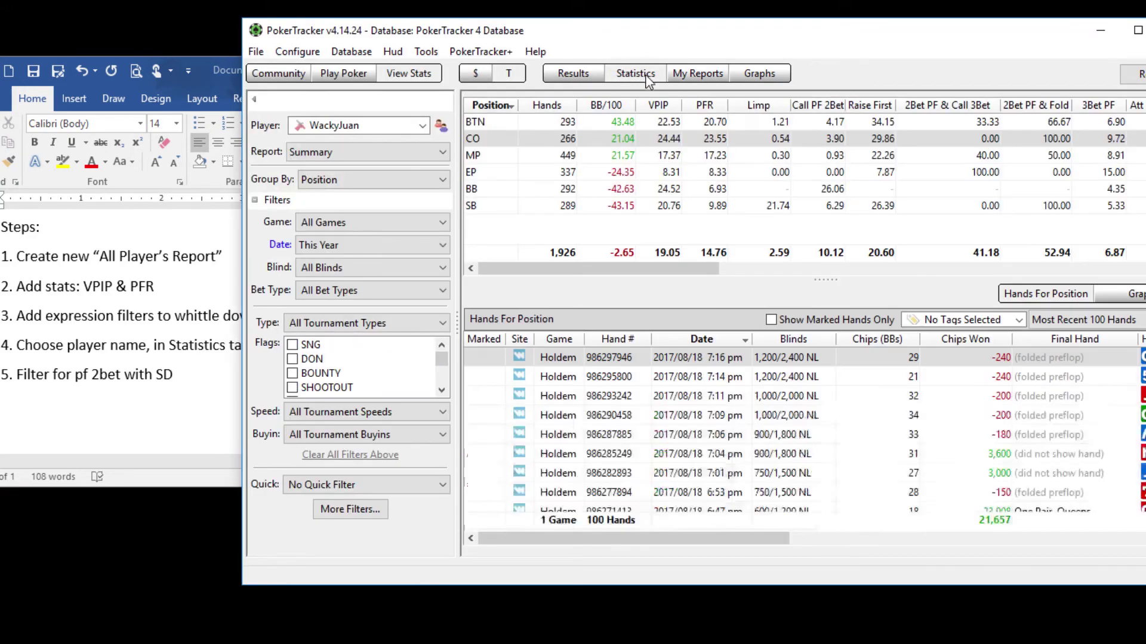
pyautogui.click(421, 125)
pyautogui.scroll(-6, 421, 241)
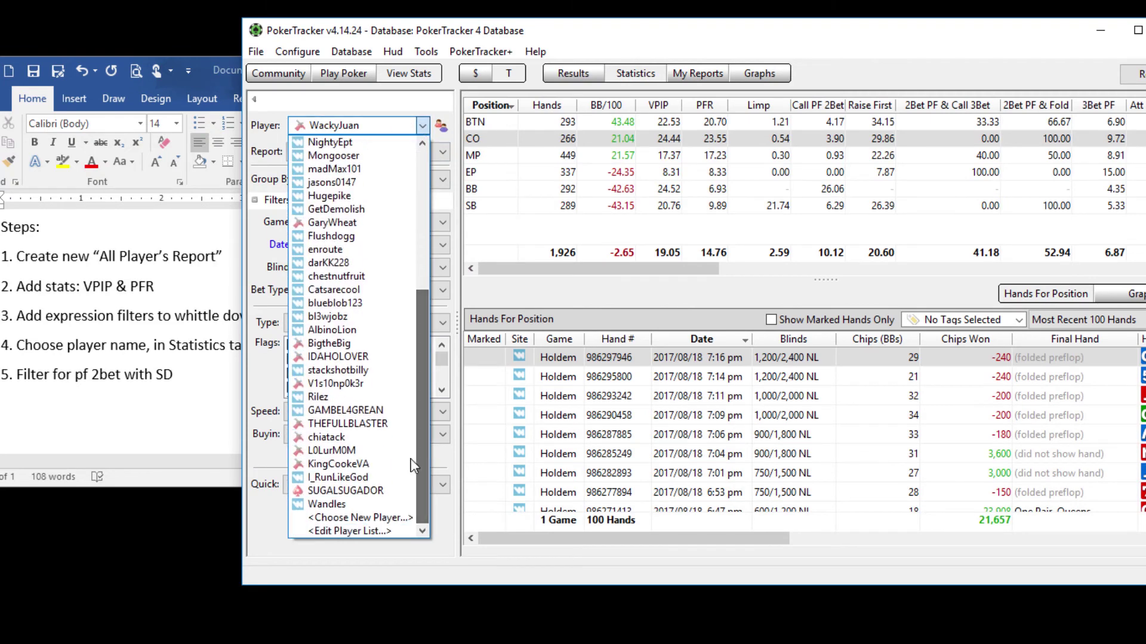
pyautogui.click(375, 521)
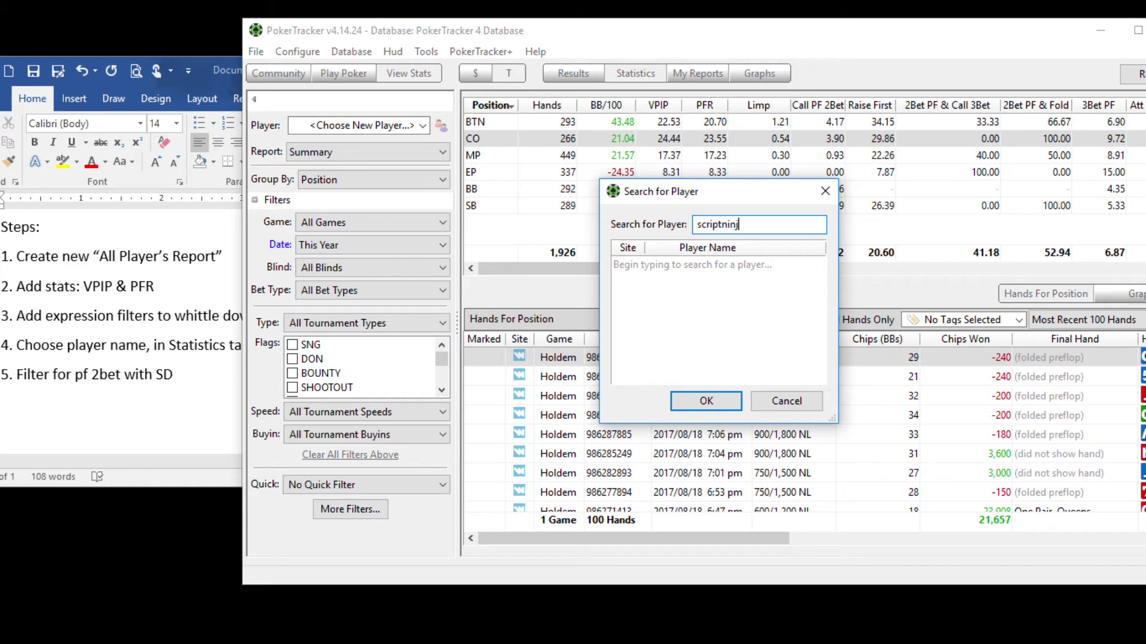
pyautogui.write('scriptninja')
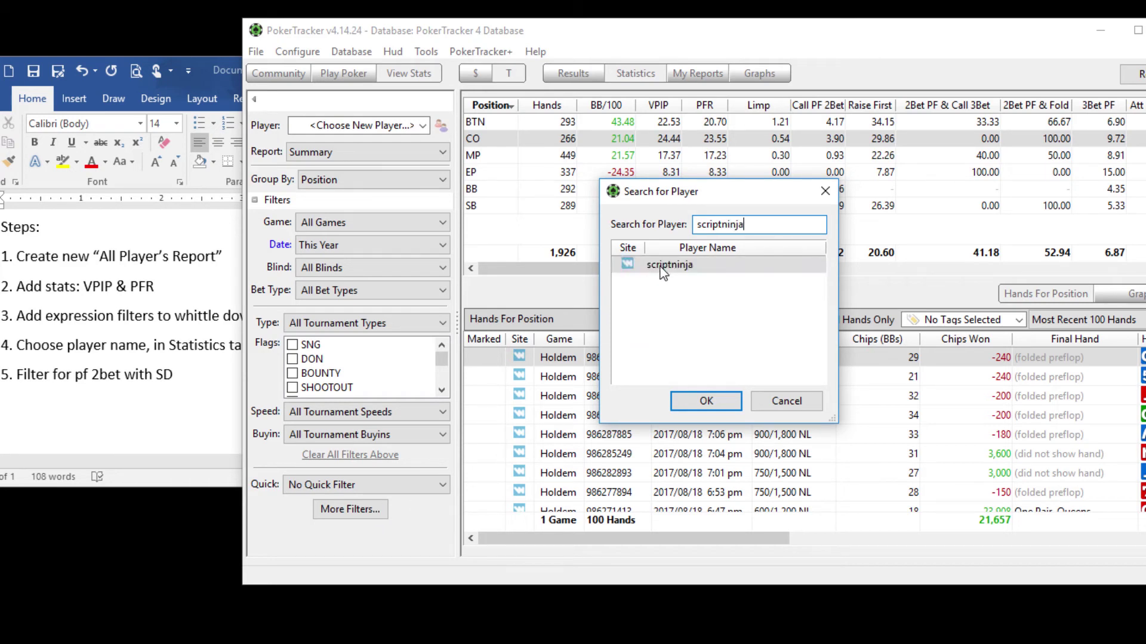
pyautogui.doubleClick(661, 266)
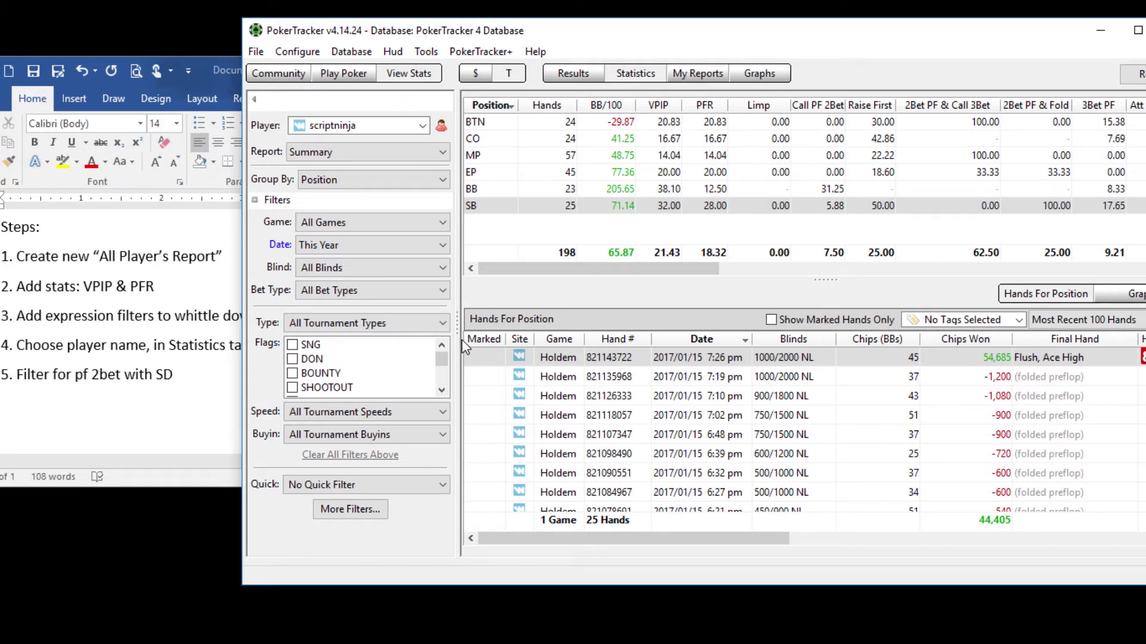
# Step: Switch to the Word notes to reread the purpose of the hand-strength report, and return to PokerTracker
pyautogui.click(229, 327)
pyautogui.scroll(5, 163, 324)
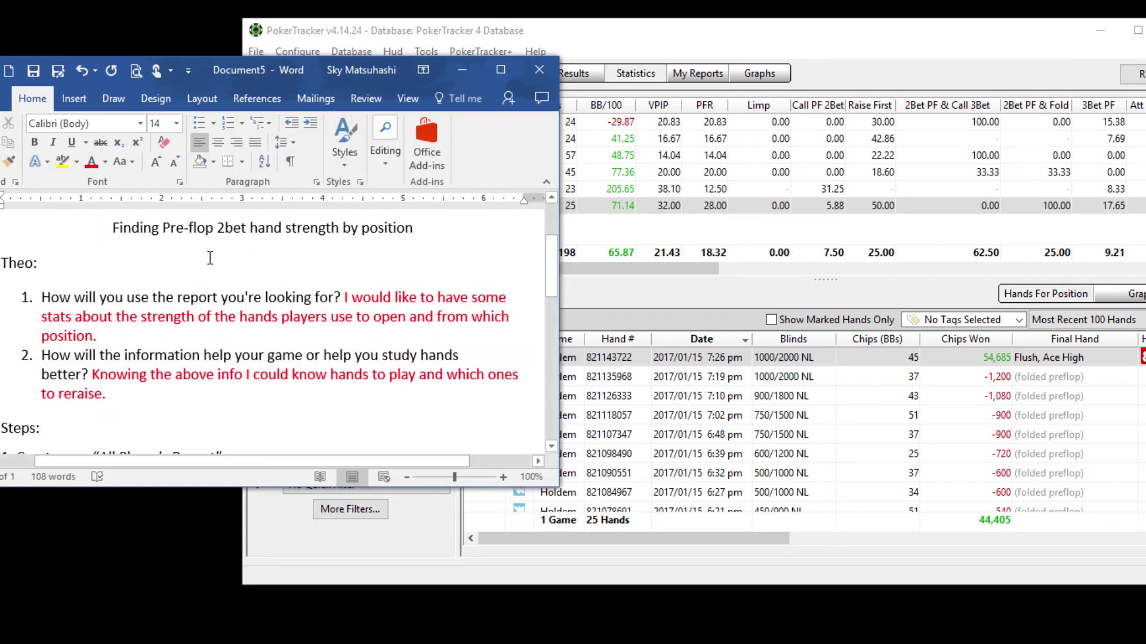
pyautogui.click(352, 526)
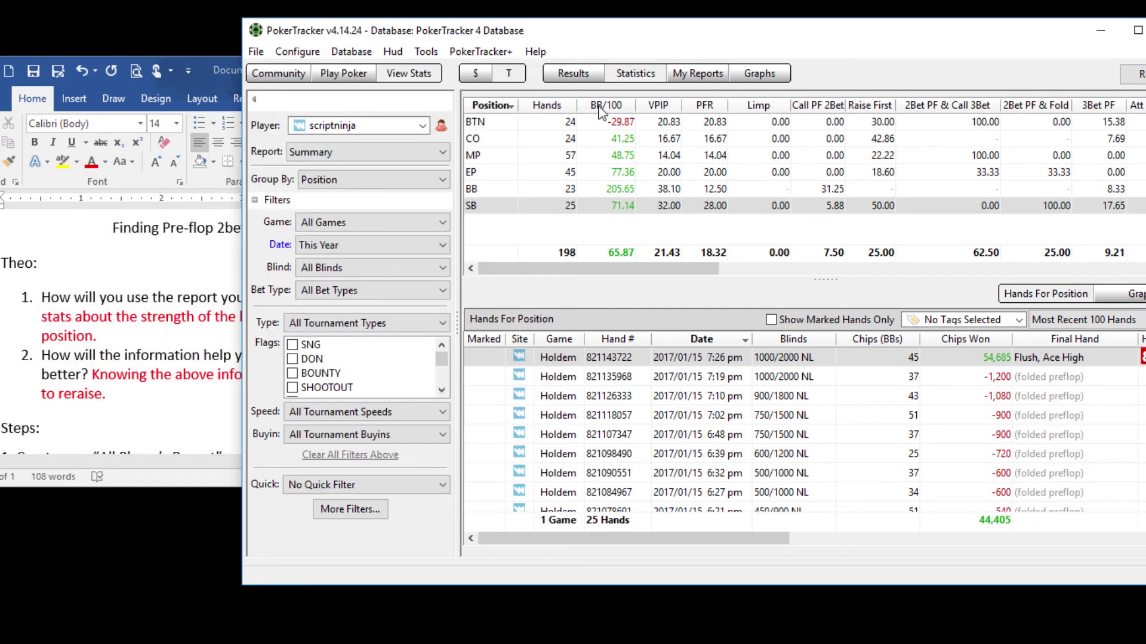
# Step: Add a preflop raise filter for Any 2Bet from the Actions and Opportunities filters
pyautogui.click(352, 514)
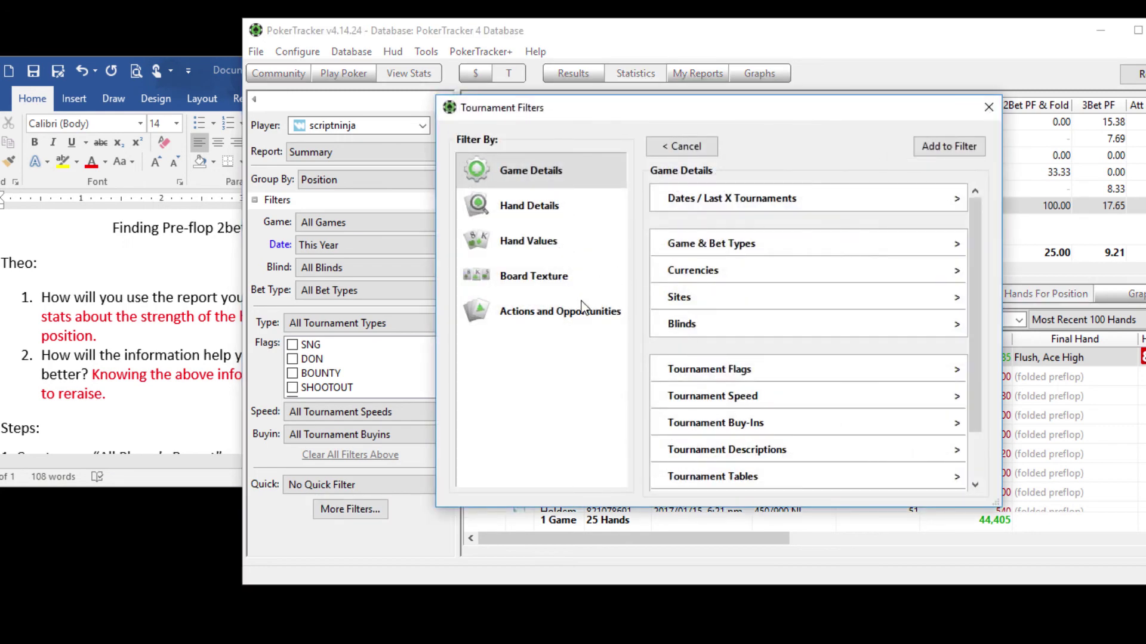
pyautogui.click(578, 319)
pyautogui.click(814, 199)
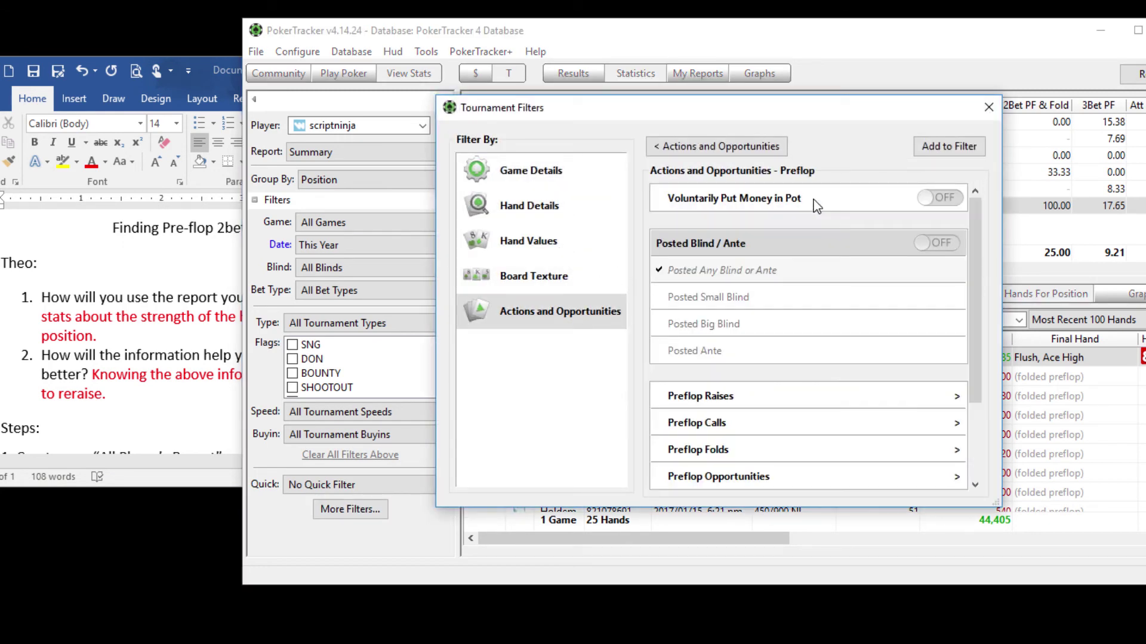
pyautogui.moveTo(753, 107); pyautogui.dragTo(858, 111)
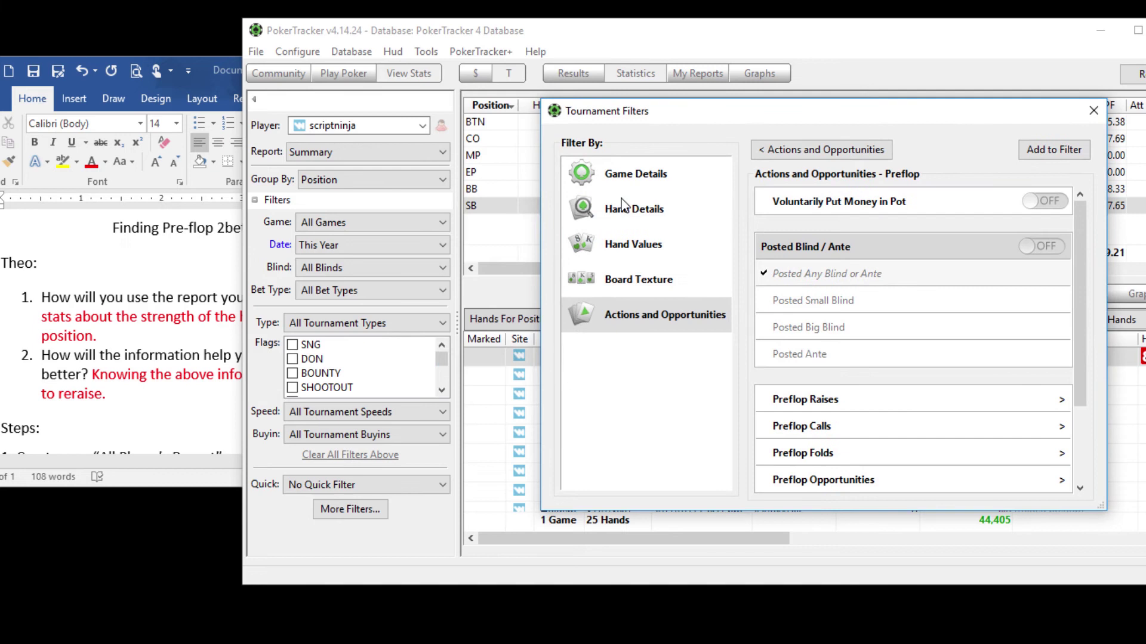
pyautogui.click(831, 401)
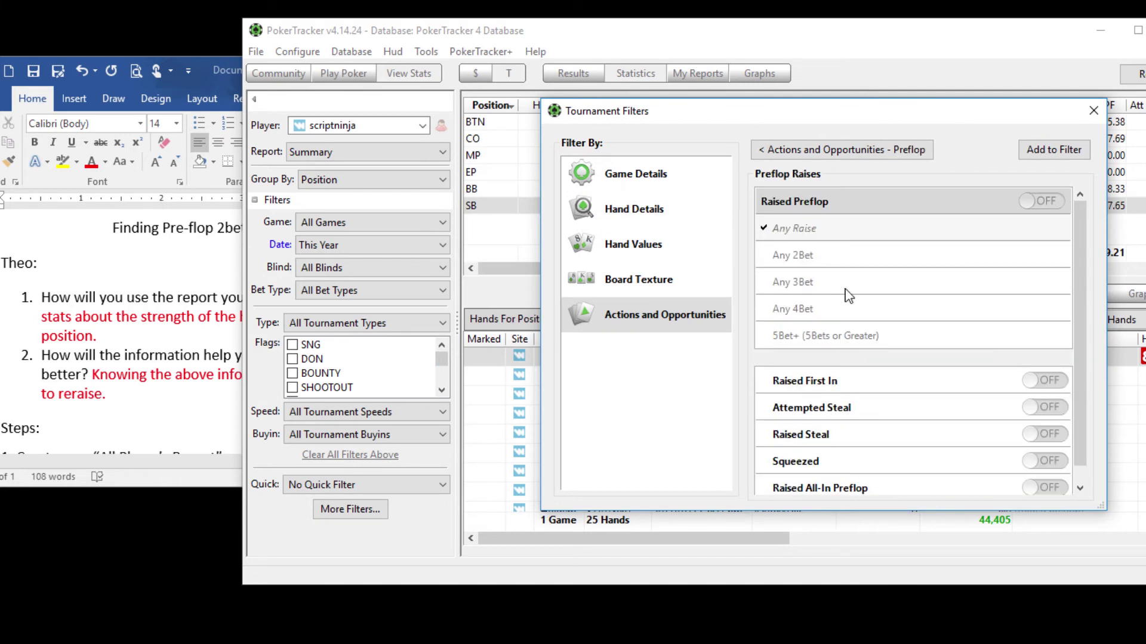
pyautogui.click(814, 261)
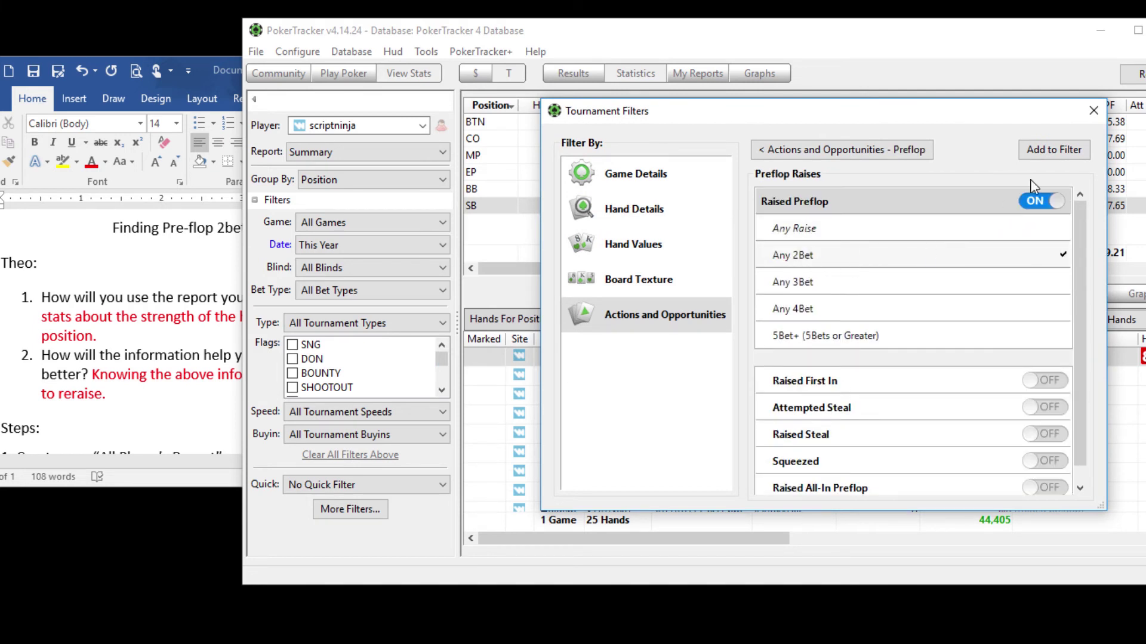
pyautogui.click(1054, 149)
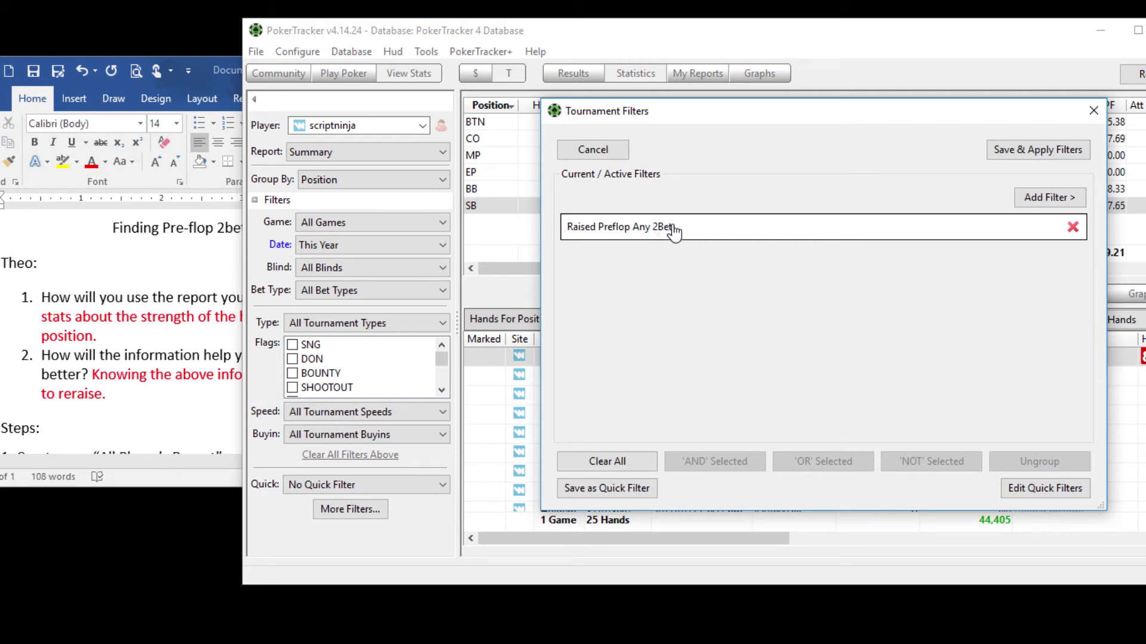
# Step: Consult the filtering step in the Word notes, return to PokerTracker and add the Hands Went to Showdown filter
pyautogui.click(1024, 198)
pyautogui.click(192, 400)
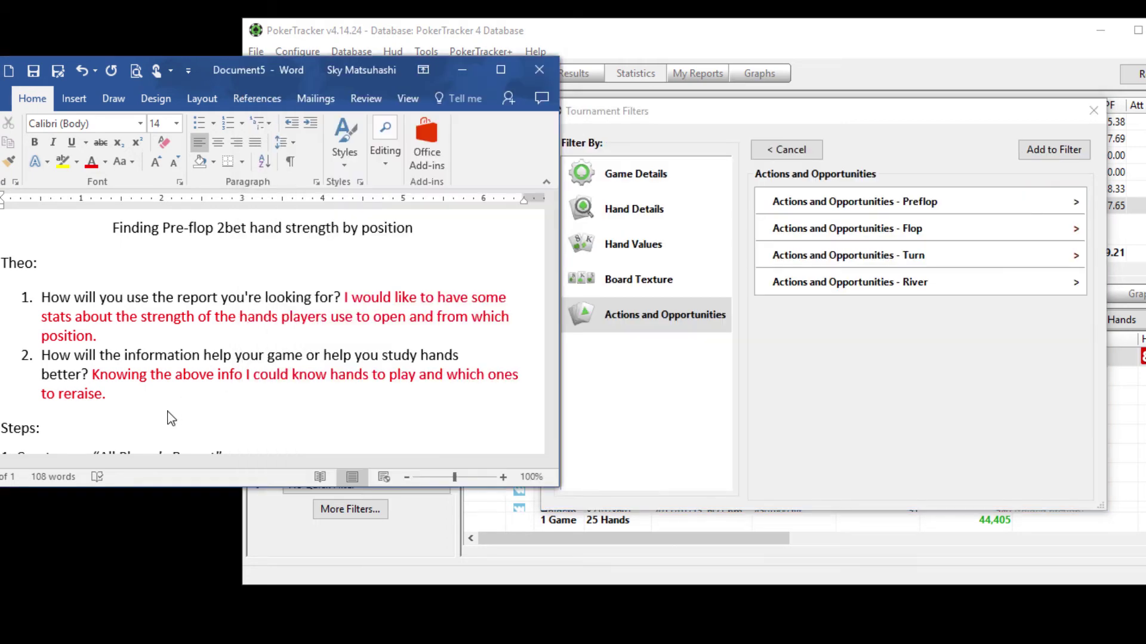
pyautogui.scroll(-5, 194, 406)
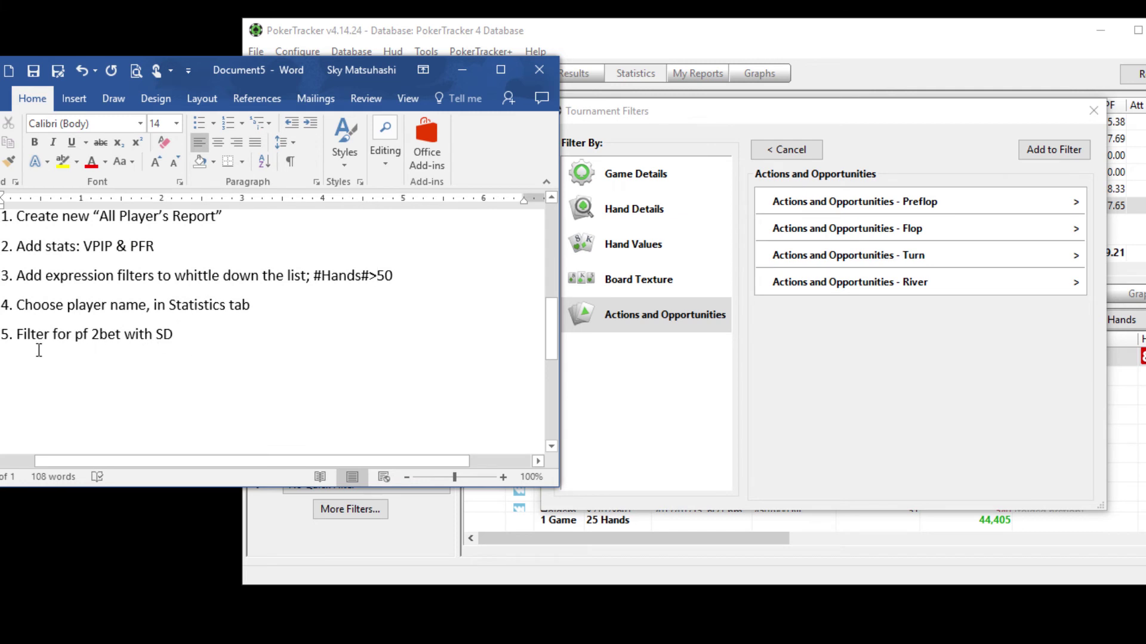
pyautogui.click(618, 315)
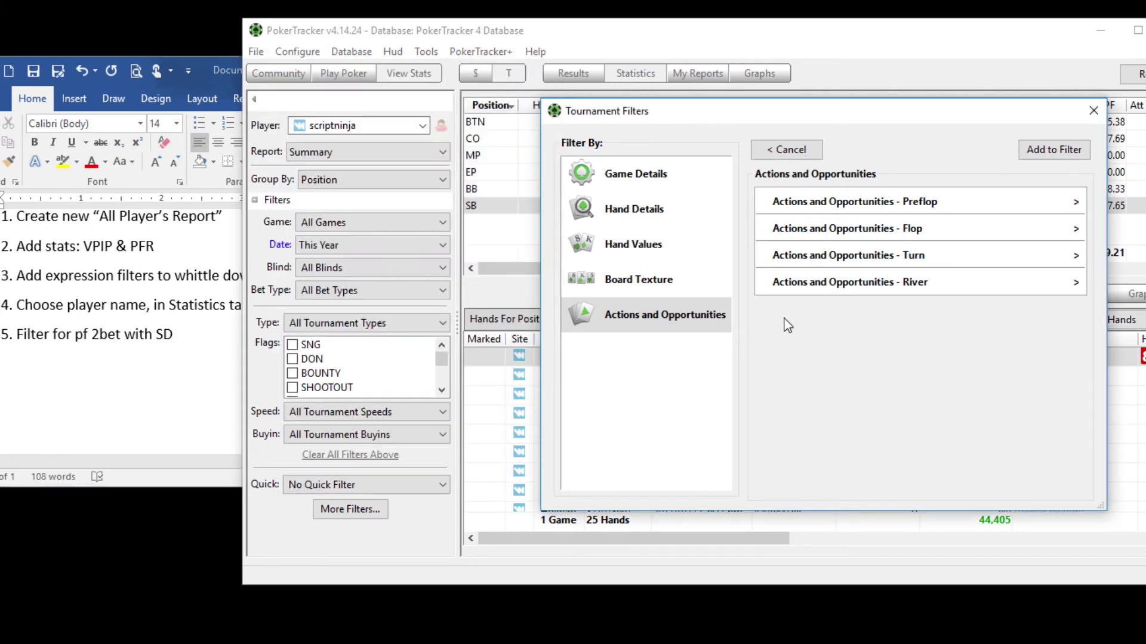
pyautogui.click(662, 222)
pyautogui.scroll(-2, 856, 388)
pyautogui.click(860, 449)
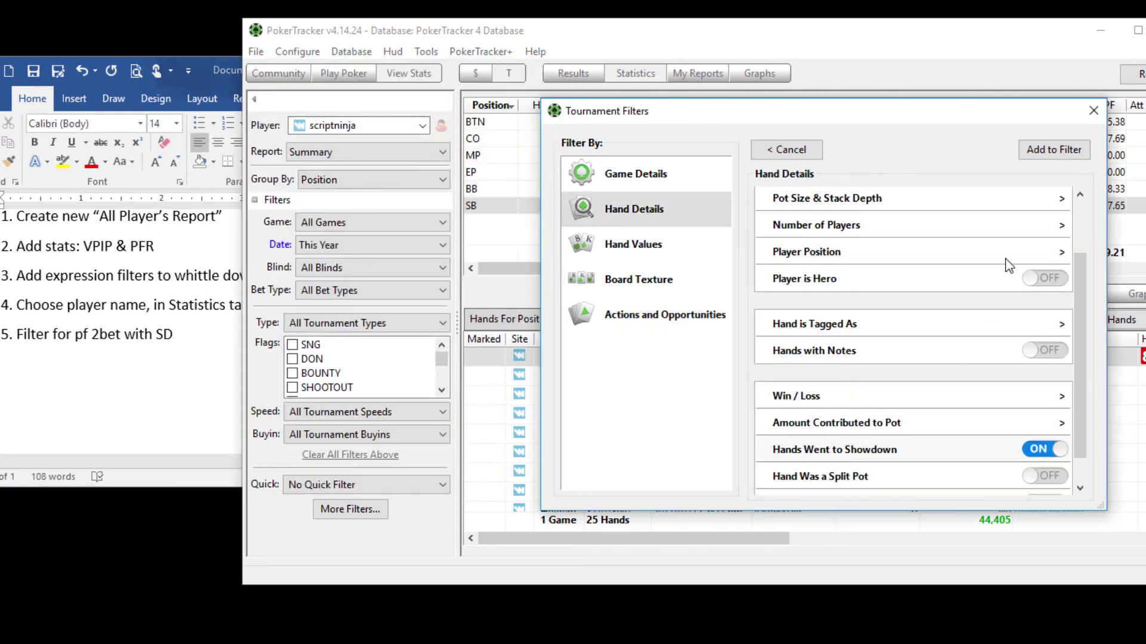
pyautogui.click(1041, 150)
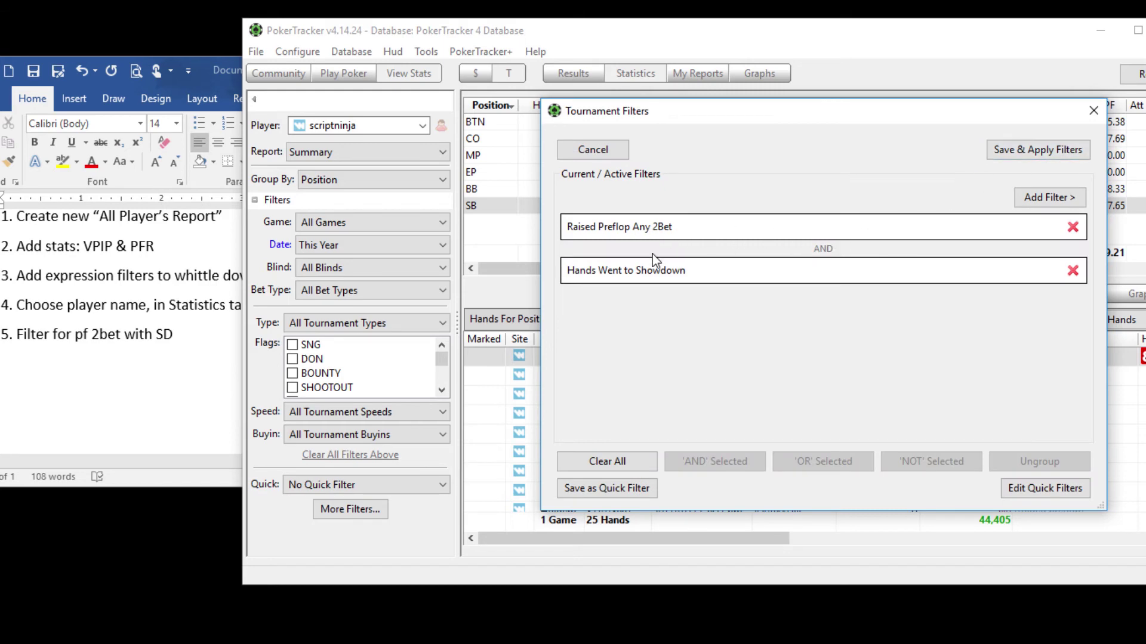
# Step: Apply the 2bet and showdown filters, and review the hole cards of the hands from the BTN and MP positions
pyautogui.click(1056, 155)
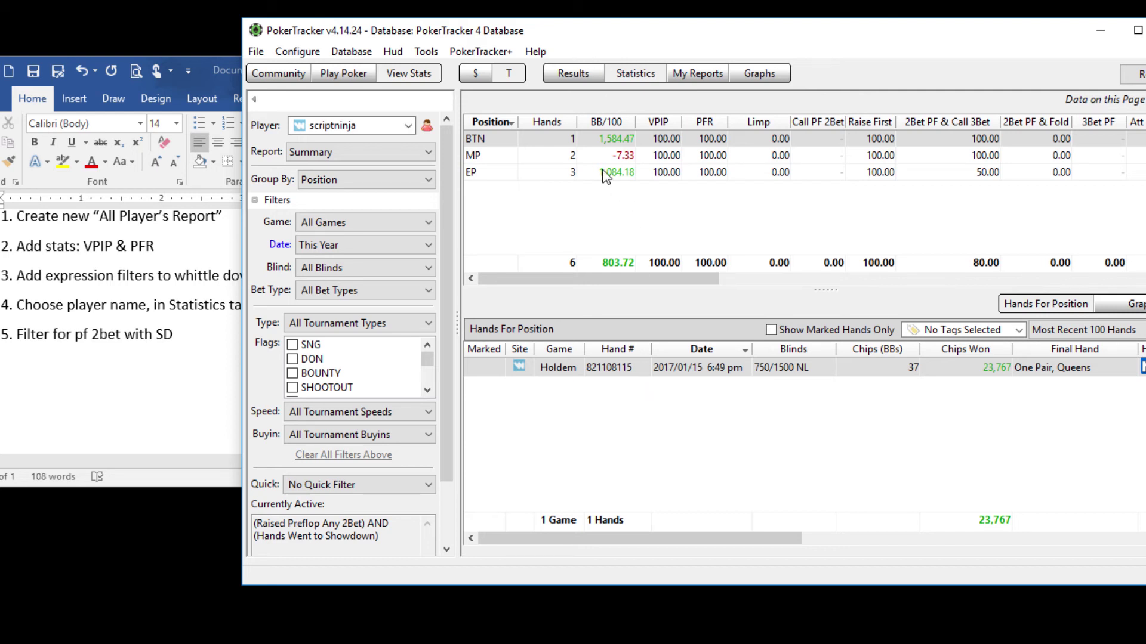
pyautogui.moveTo(696, 534); pyautogui.dragTo(832, 535)
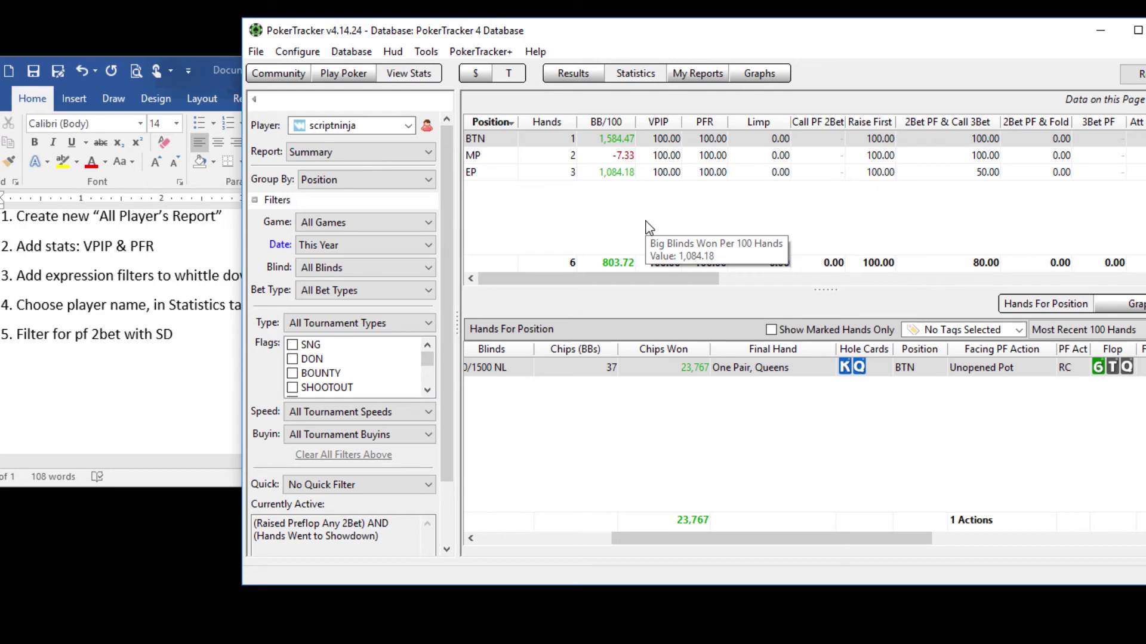
pyautogui.click(621, 155)
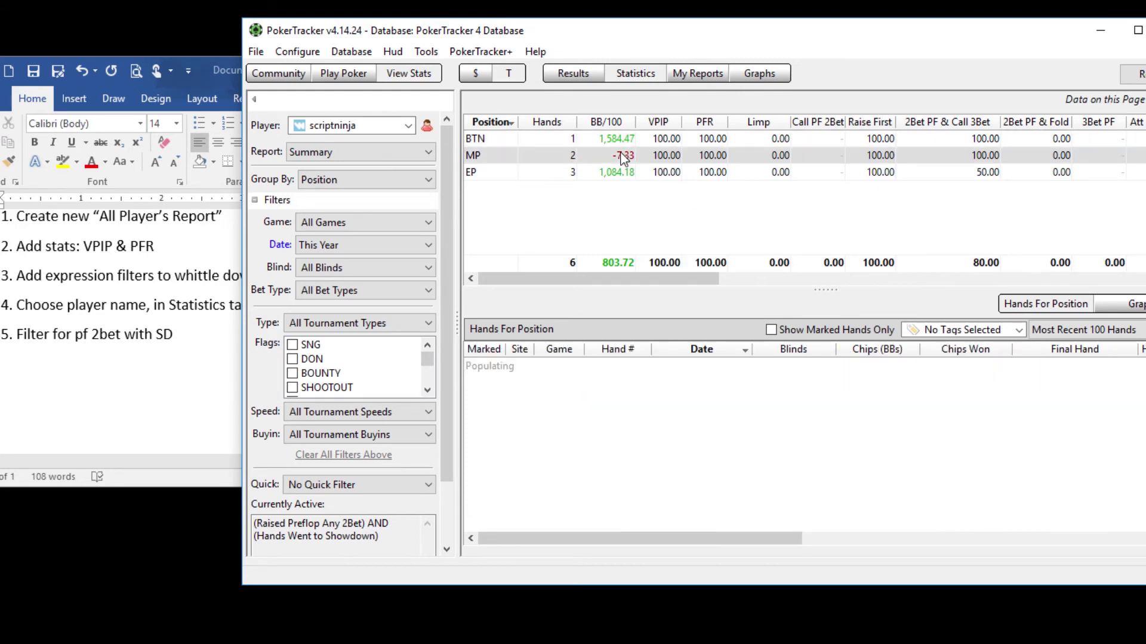
pyautogui.moveTo(797, 539); pyautogui.dragTo(850, 540)
# Step: List the hands played from the EP position and compare their final hands, hole cards and preflop actions
pyautogui.click(599, 173)
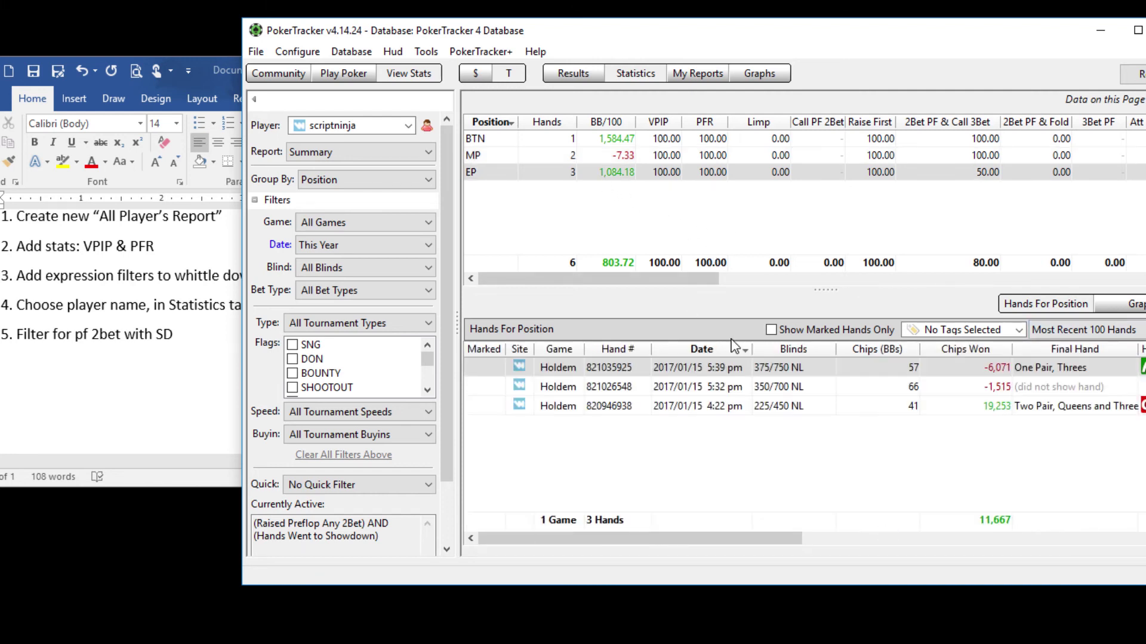
pyautogui.moveTo(738, 540); pyautogui.dragTo(807, 540)
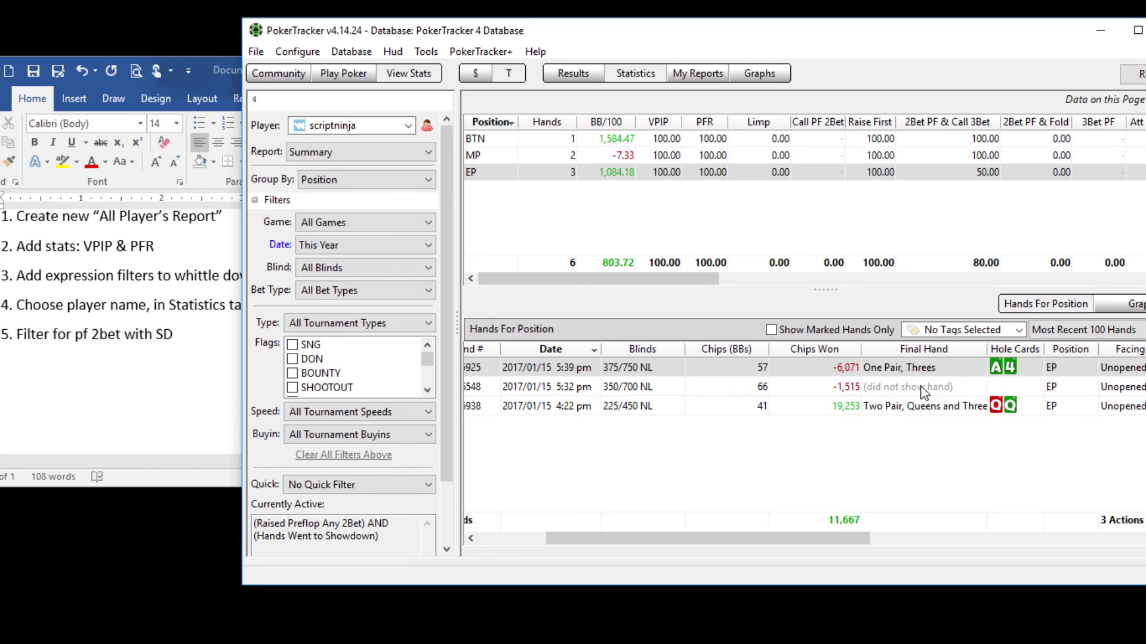
pyautogui.moveTo(852, 531); pyautogui.dragTo(776, 537)
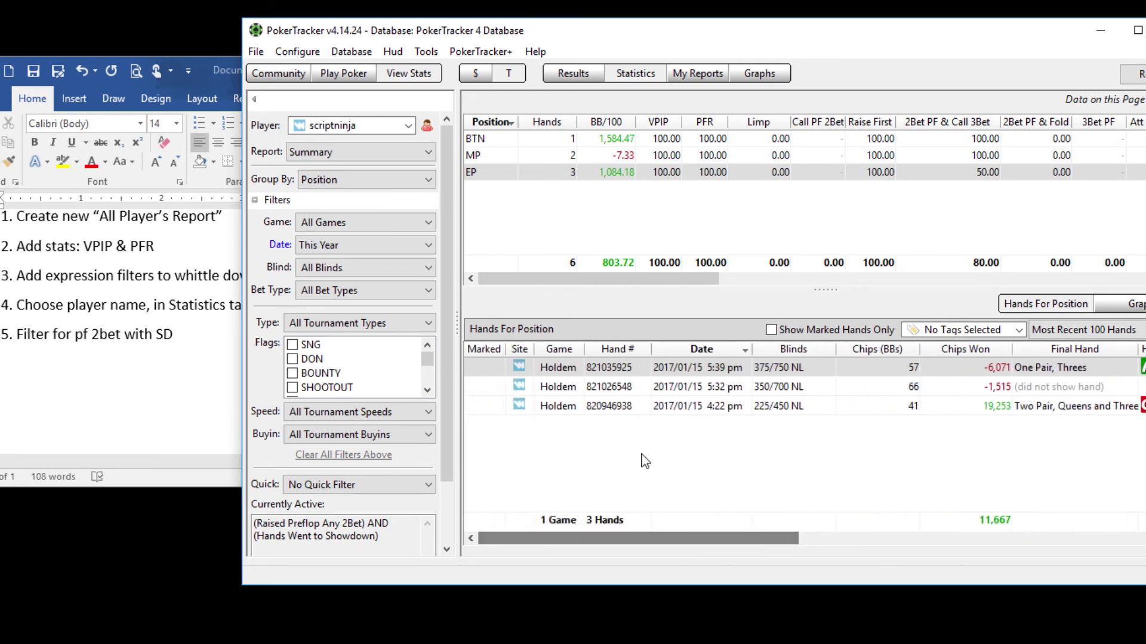
pyautogui.moveTo(644, 539); pyautogui.dragTo(737, 539)
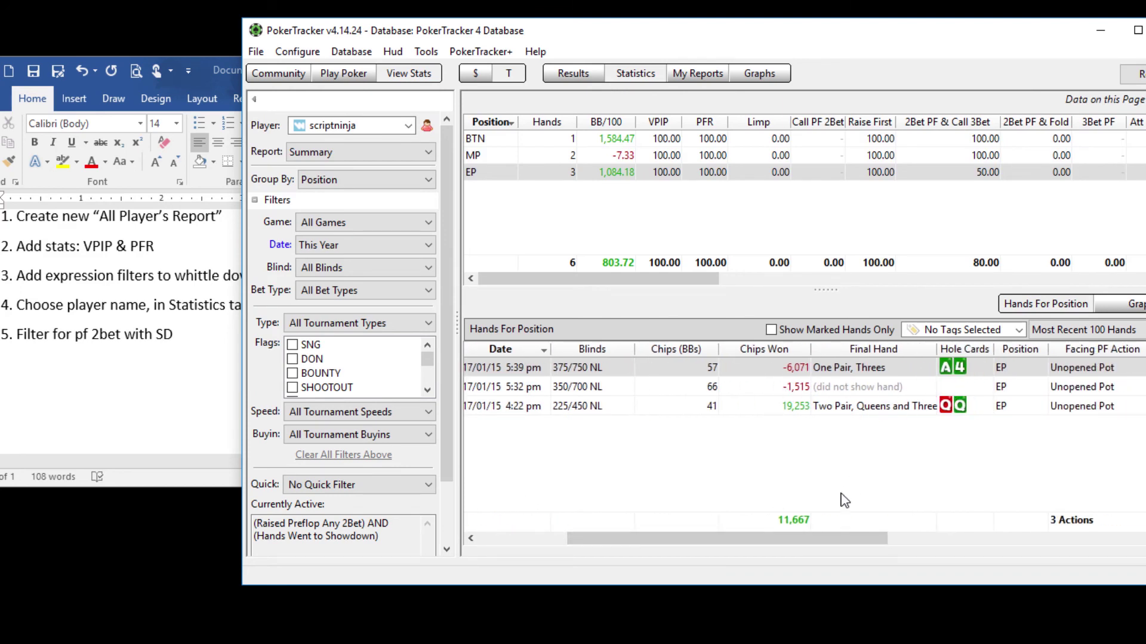
pyautogui.moveTo(839, 540); pyautogui.dragTo(876, 540)
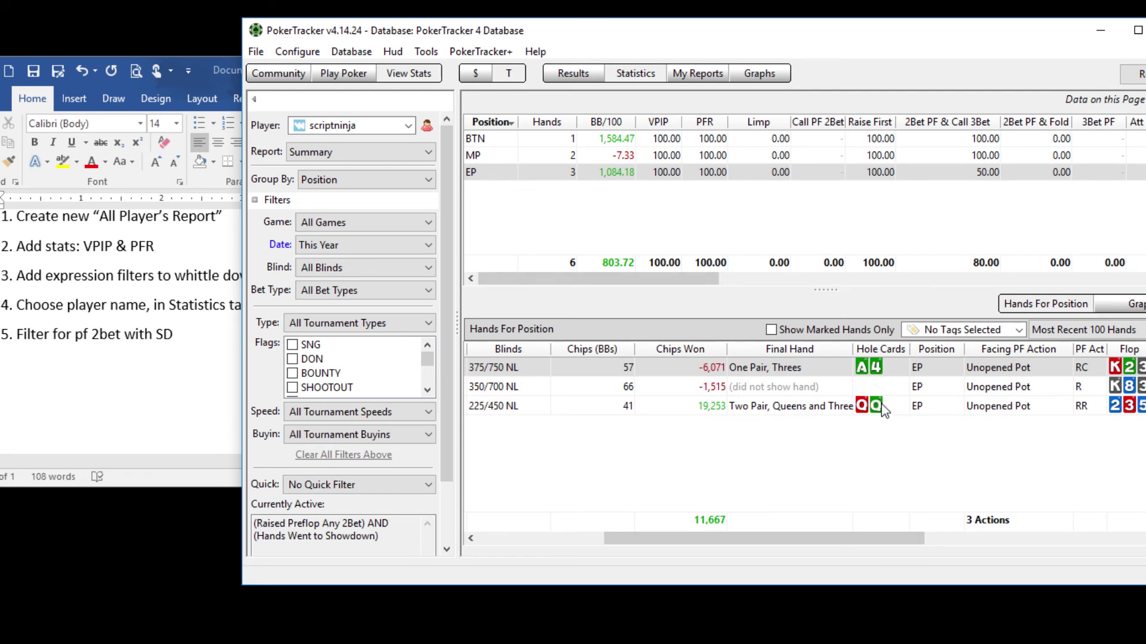
pyautogui.moveTo(856, 543); pyautogui.dragTo(686, 525)
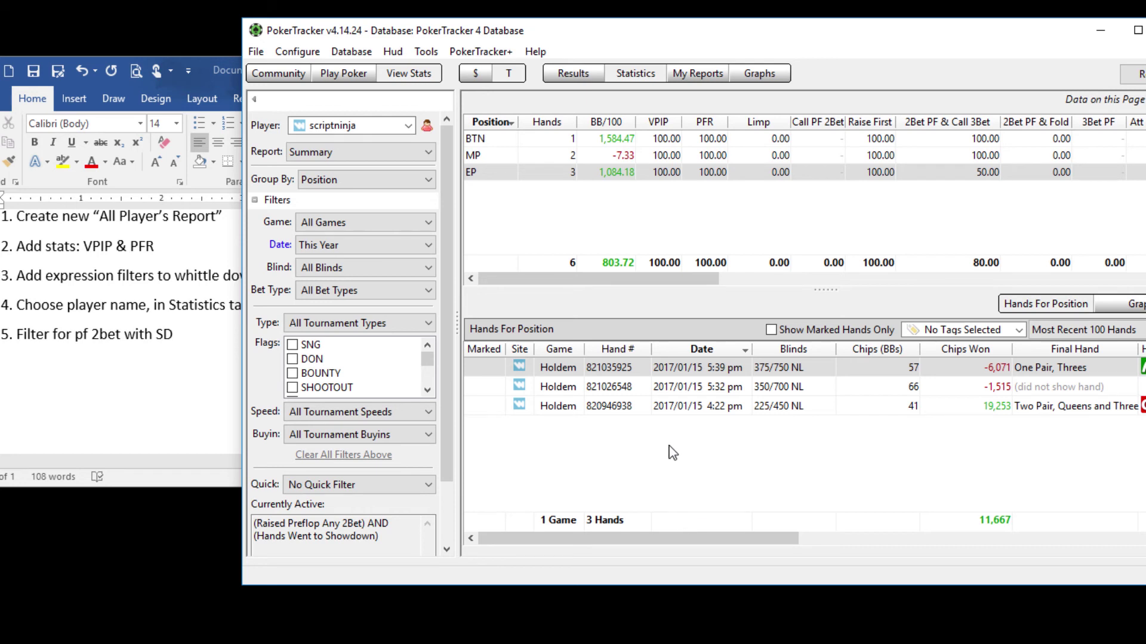
# Step: Return to the custom players report and clear its active 2bet and showdown filters
pyautogui.click(693, 74)
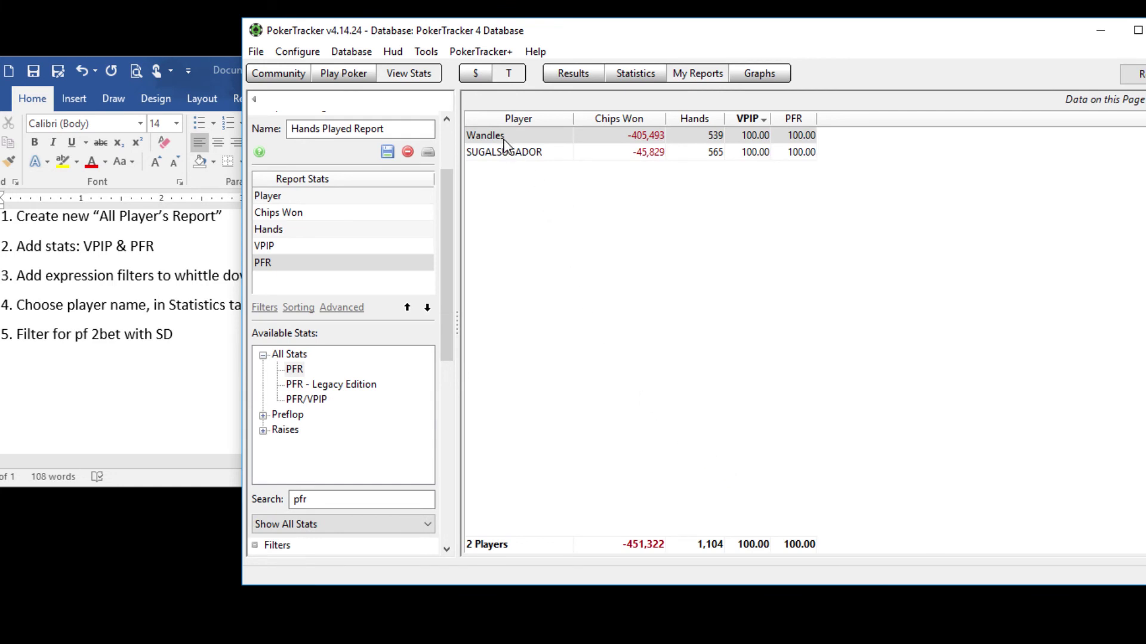
pyautogui.moveTo(442, 346); pyautogui.dragTo(445, 549)
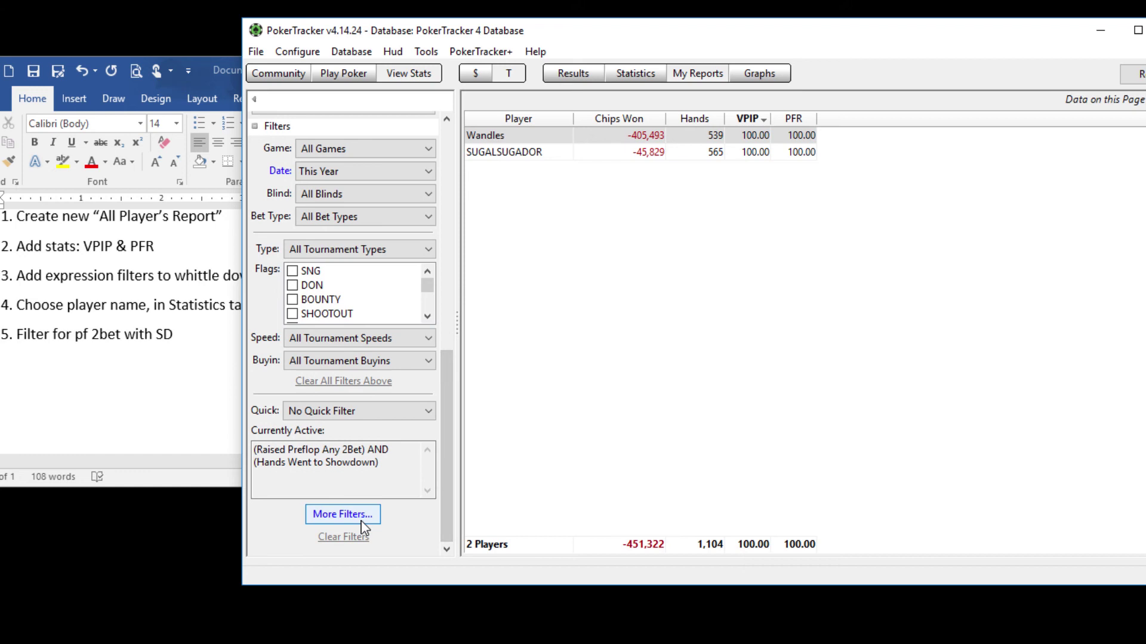
pyautogui.click(350, 537)
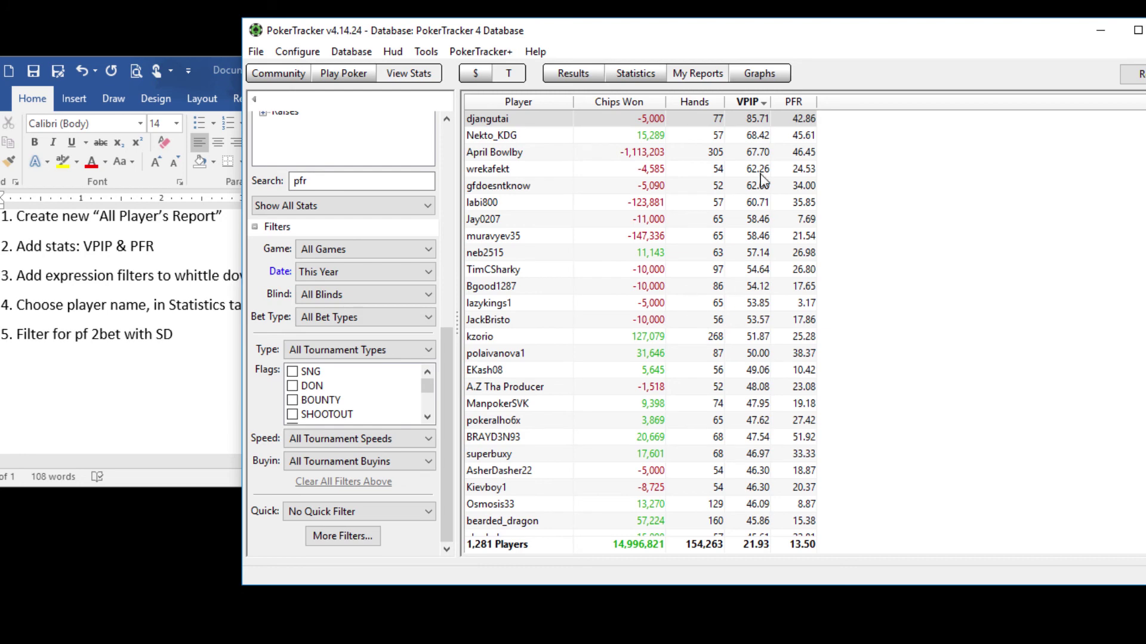
pyautogui.moveTo(848, 38); pyautogui.dragTo(783, 37)
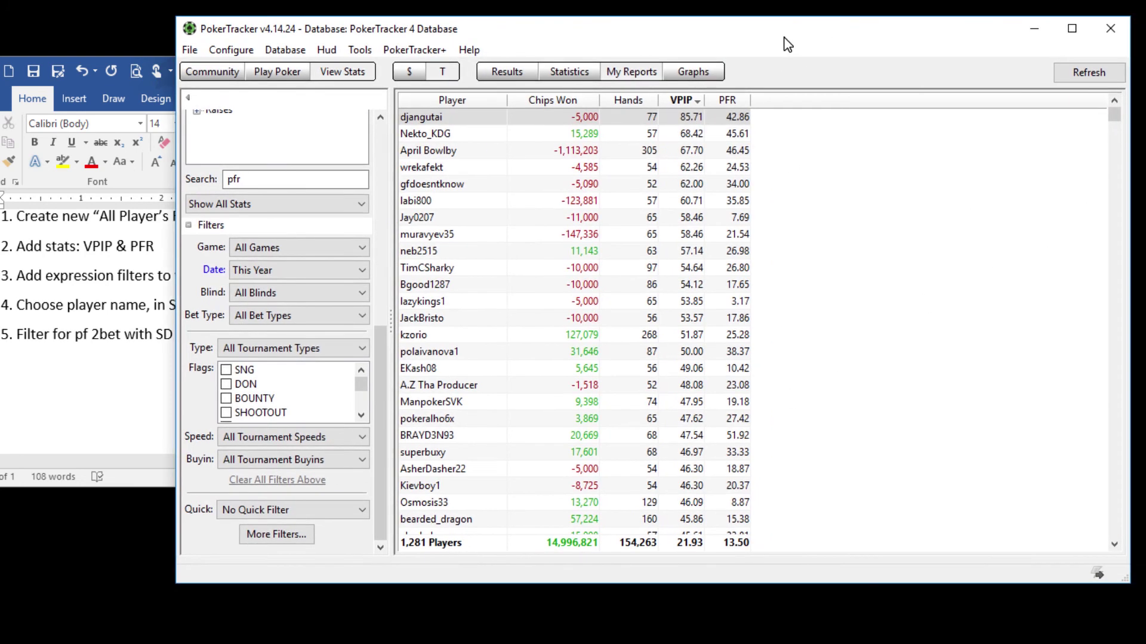
pyautogui.moveTo(1113, 115); pyautogui.dragTo(1114, 293)
pyautogui.click(697, 336)
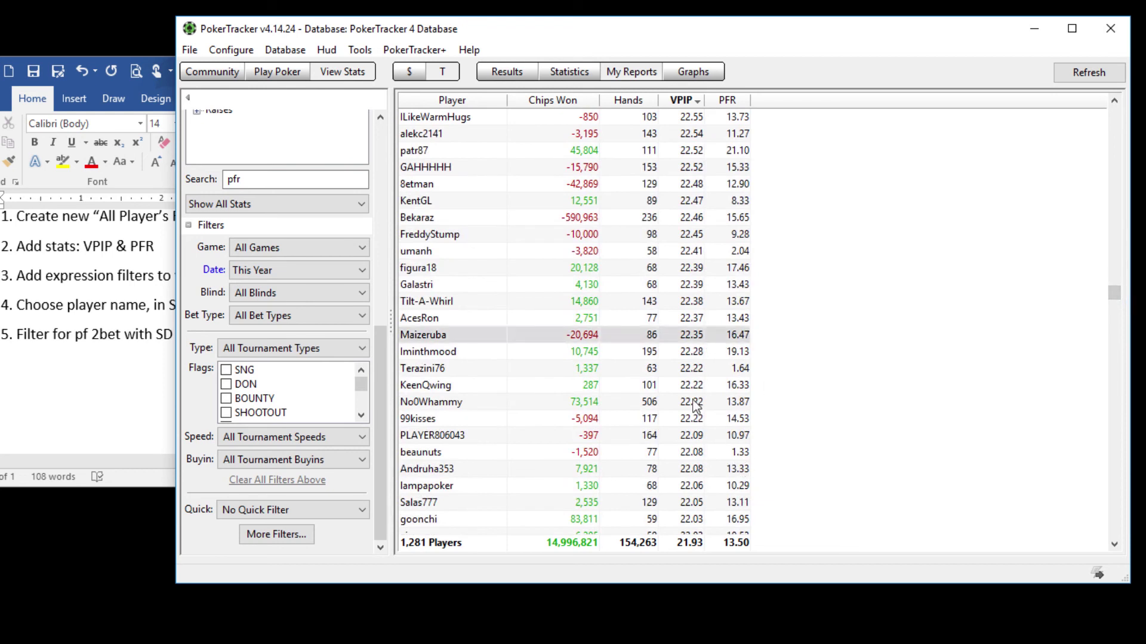
pyautogui.click(703, 308)
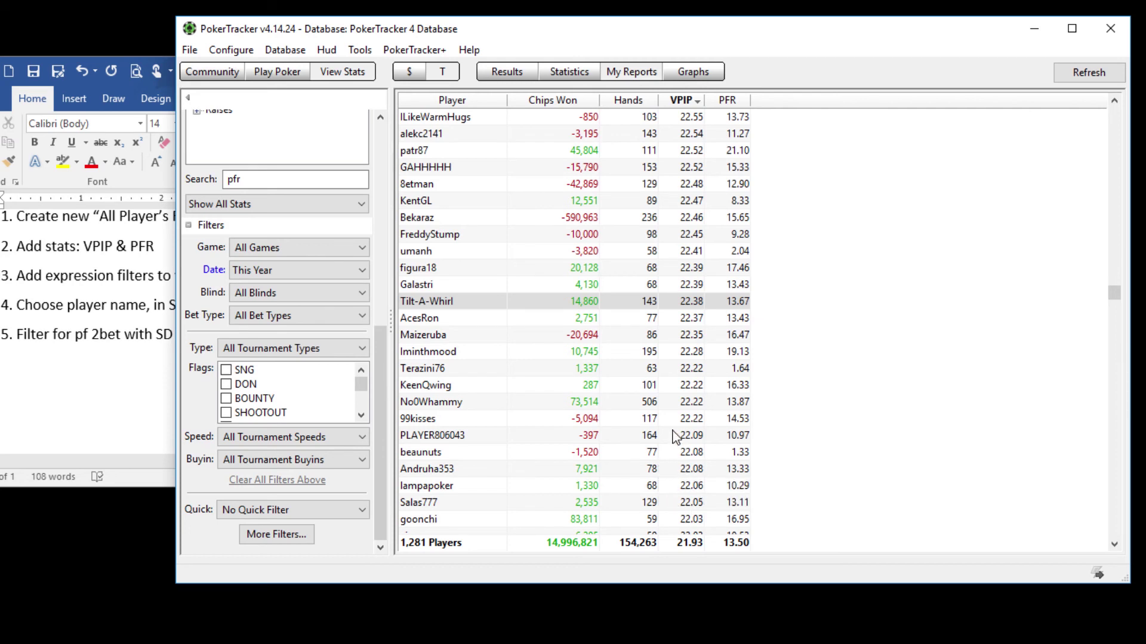
pyautogui.click(660, 402)
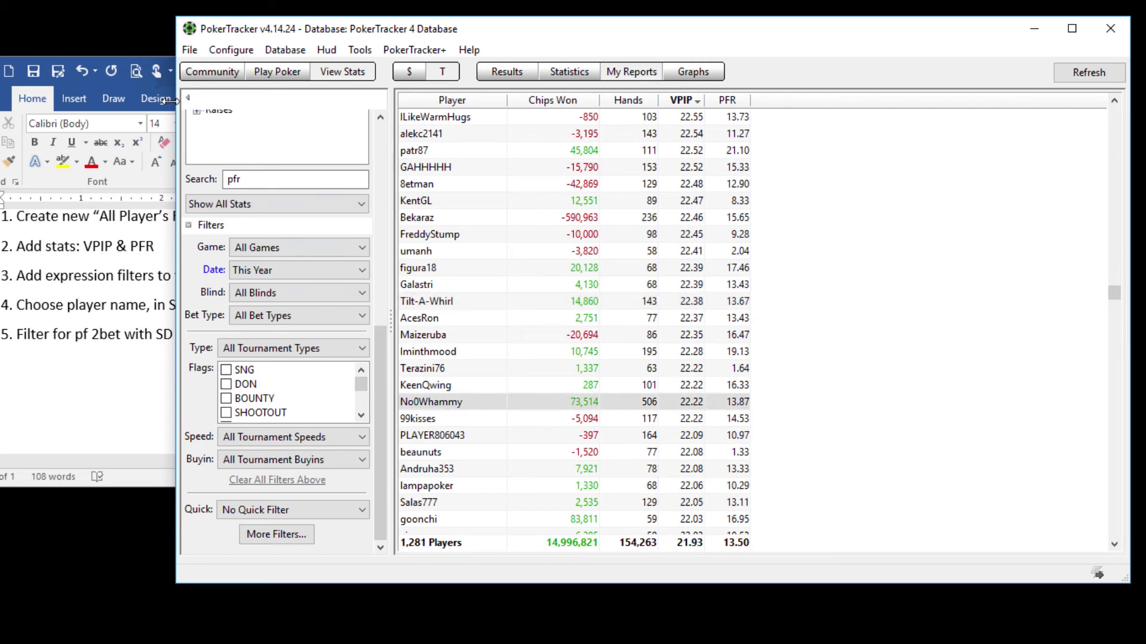
pyautogui.click(571, 78)
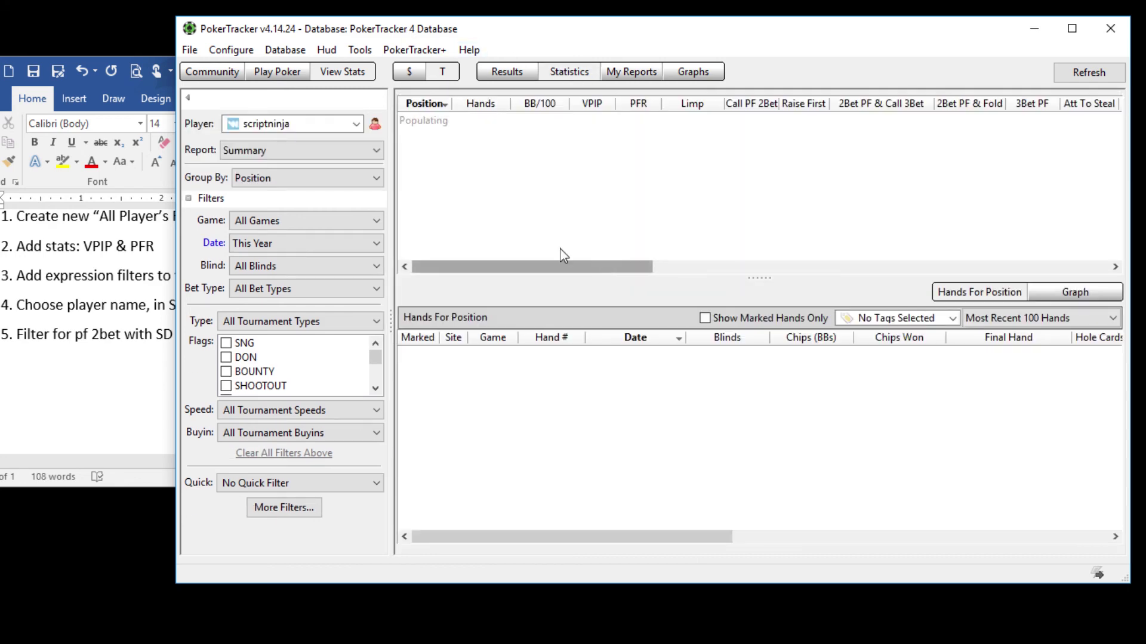
pyautogui.click(356, 123)
pyautogui.scroll(-8, 357, 261)
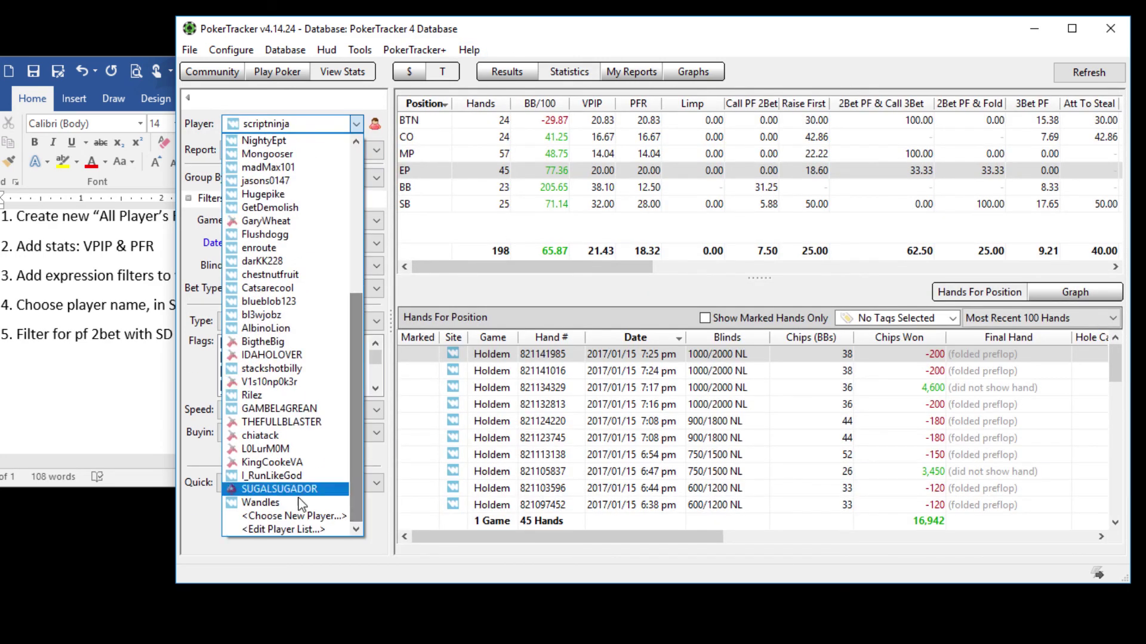
pyautogui.click(280, 513)
pyautogui.write('no')
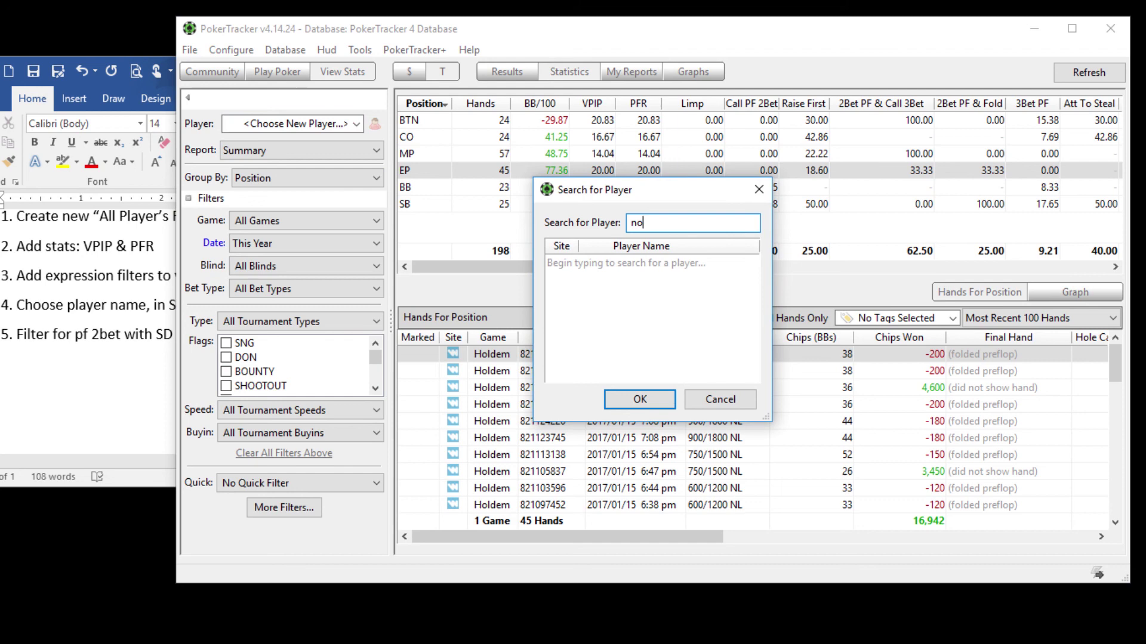
pyautogui.write('0w')
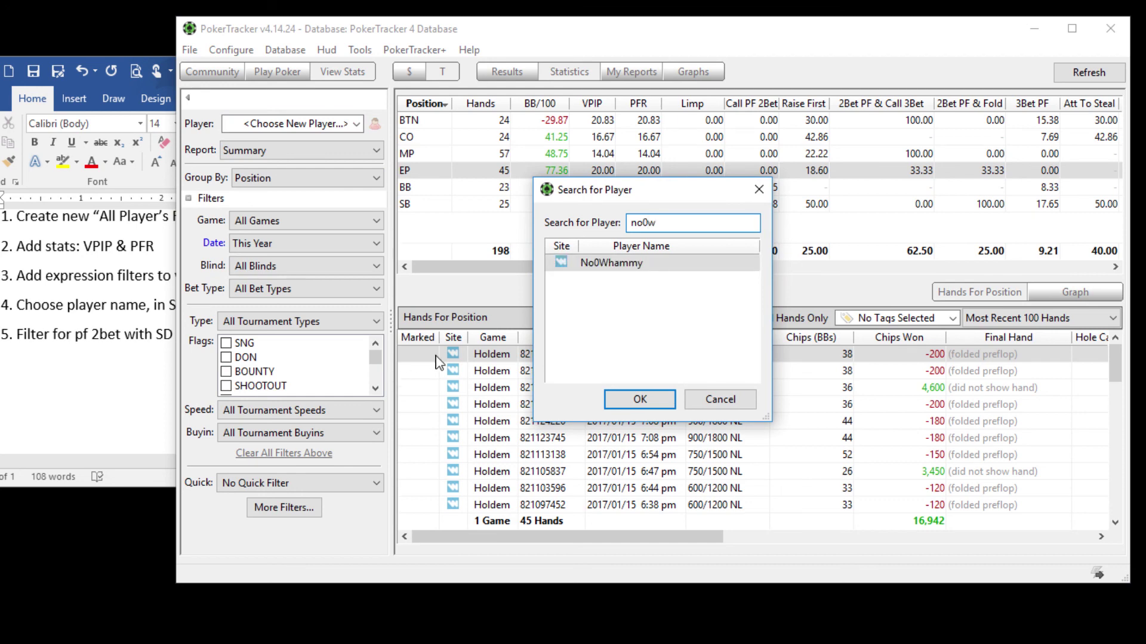
pyautogui.doubleClick(612, 265)
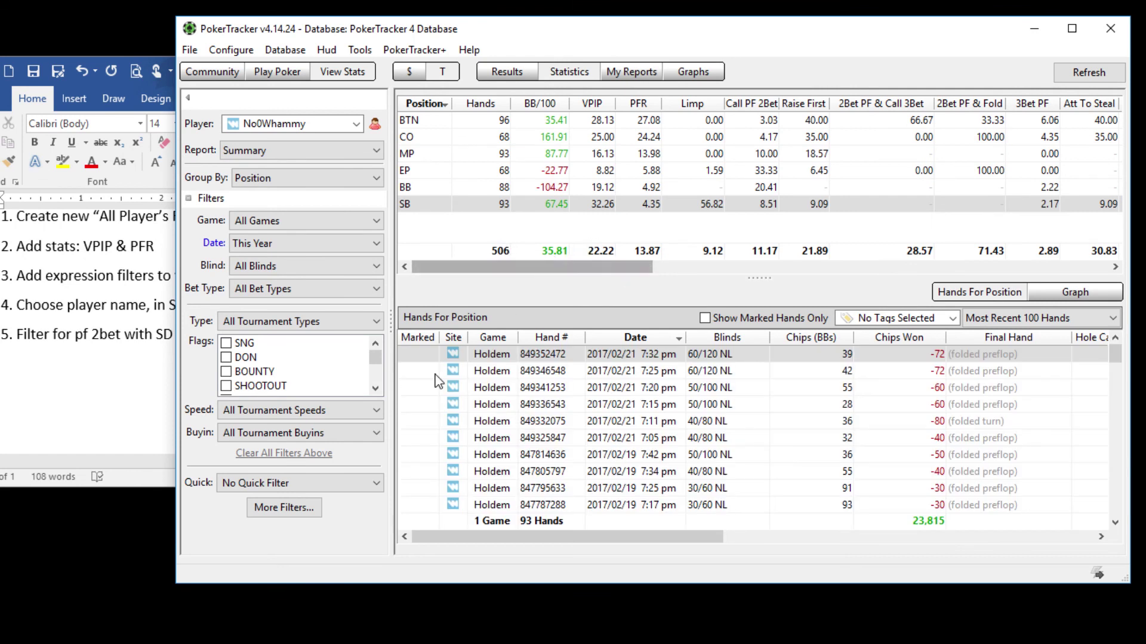
# Step: Start a new filter for this player and enable Hands Went to Showdown in the Hand Details filters
pyautogui.click(287, 509)
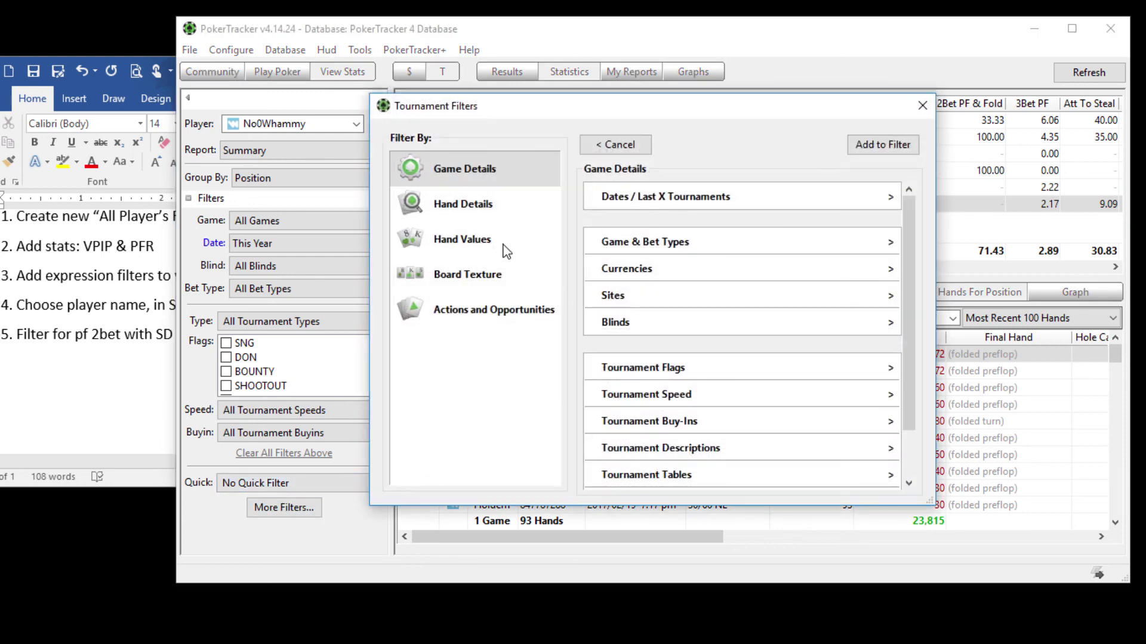
pyautogui.click(484, 204)
pyautogui.scroll(-3, 674, 316)
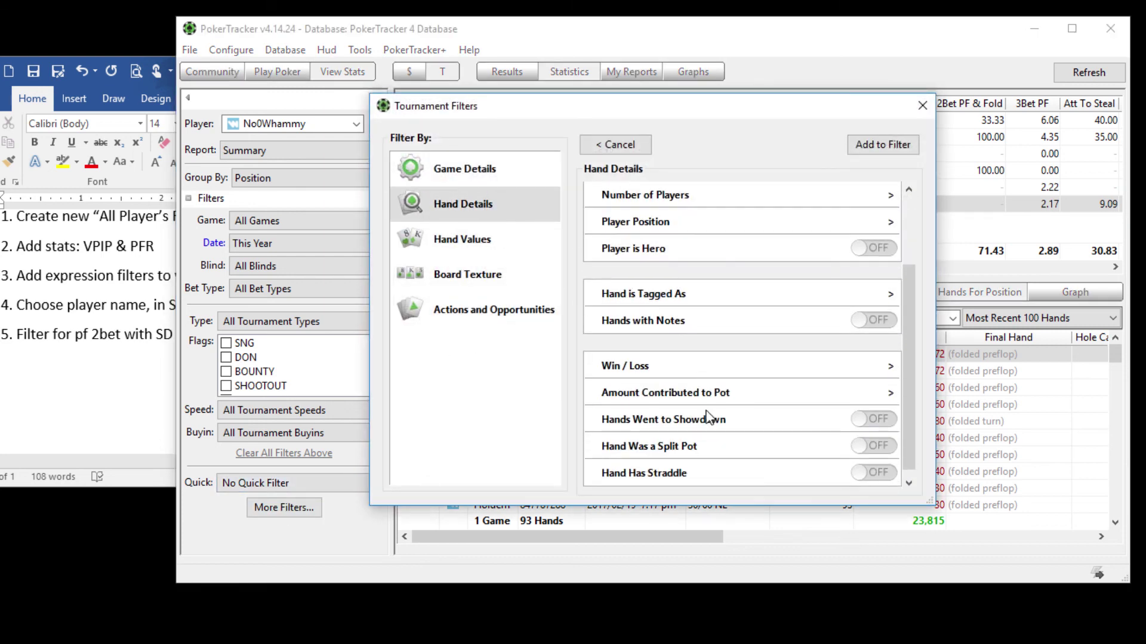
pyautogui.click(872, 427)
# Step: Enable Raised Preflop with Any 2Bet in the preflop actions and add it to the filter along with the showdown condition
pyautogui.click(492, 313)
pyautogui.click(686, 225)
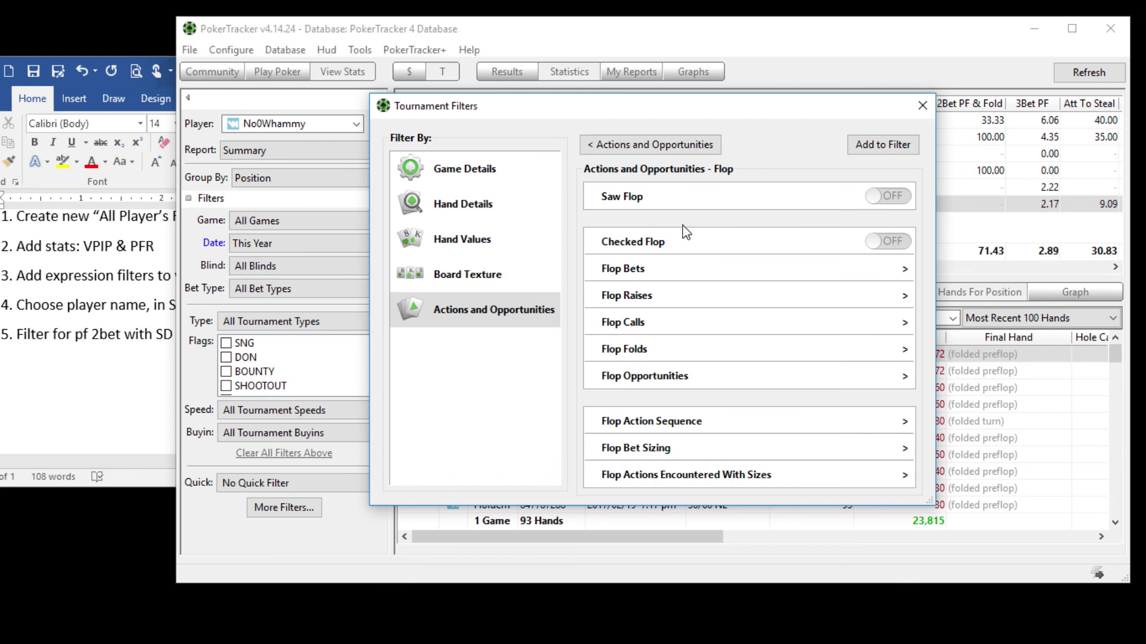
pyautogui.click(637, 145)
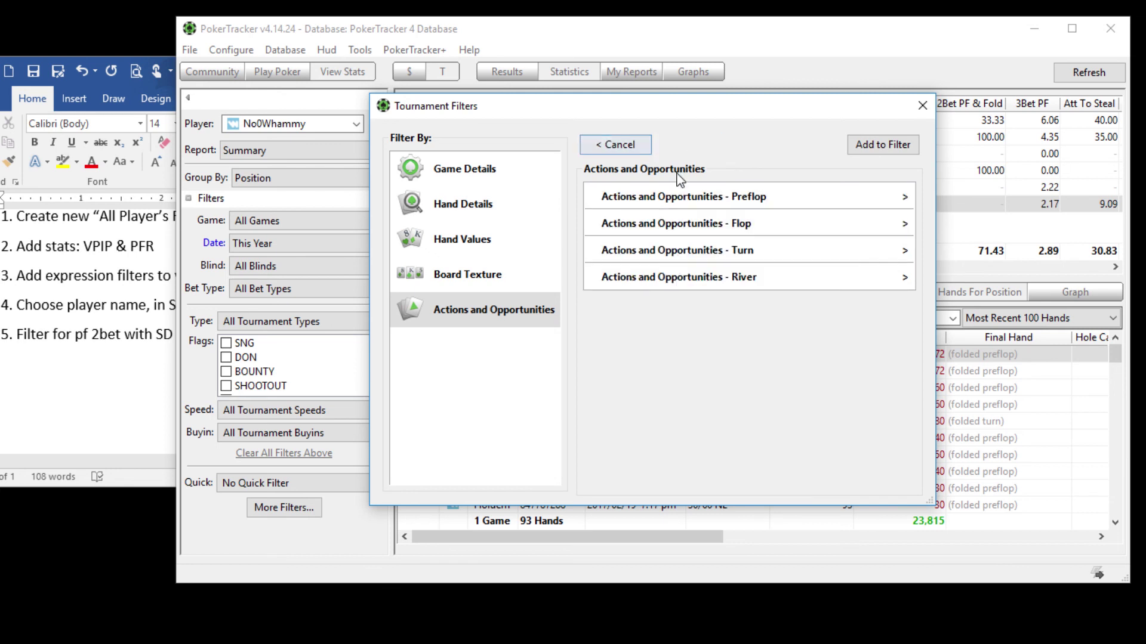
pyautogui.click(673, 197)
pyautogui.click(642, 395)
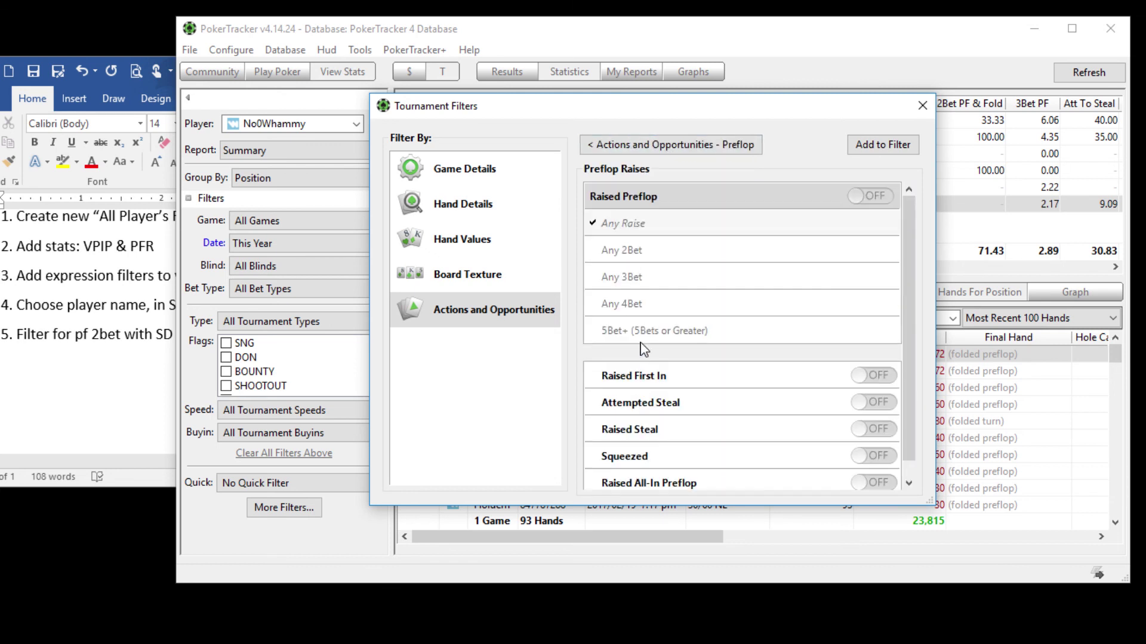
pyautogui.click(668, 252)
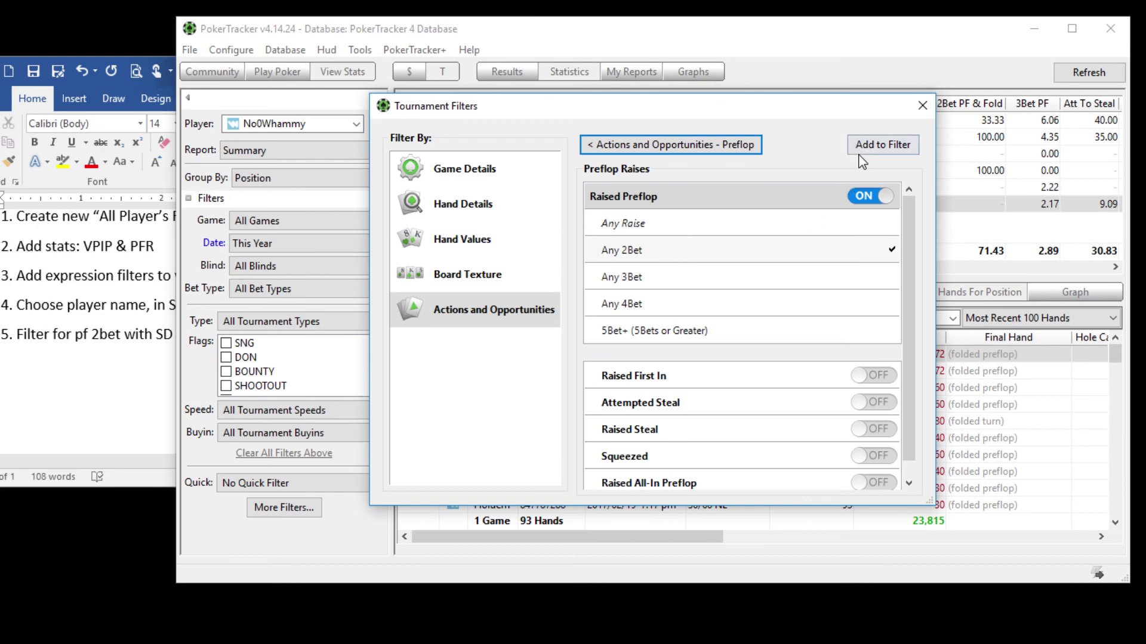
pyautogui.click(876, 147)
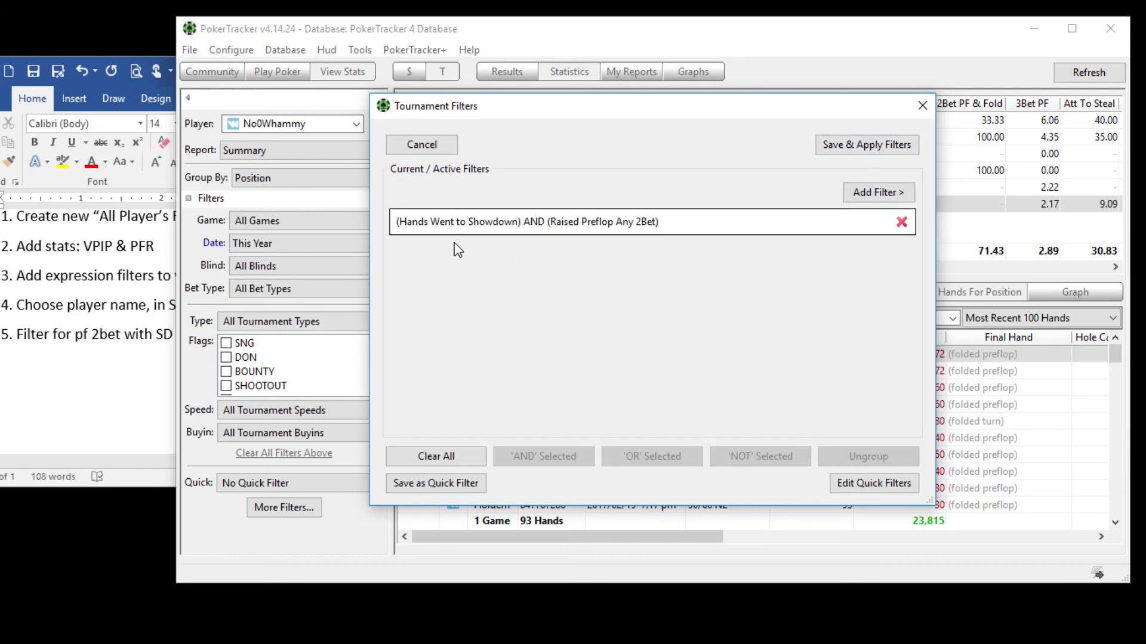
pyautogui.click(874, 143)
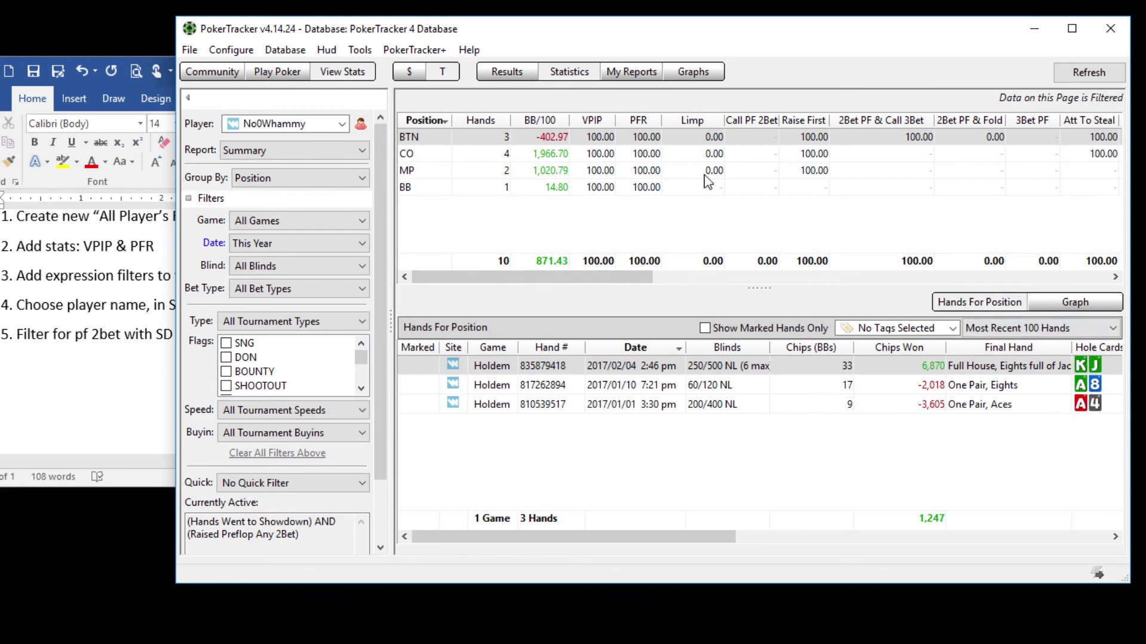
pyautogui.click(597, 153)
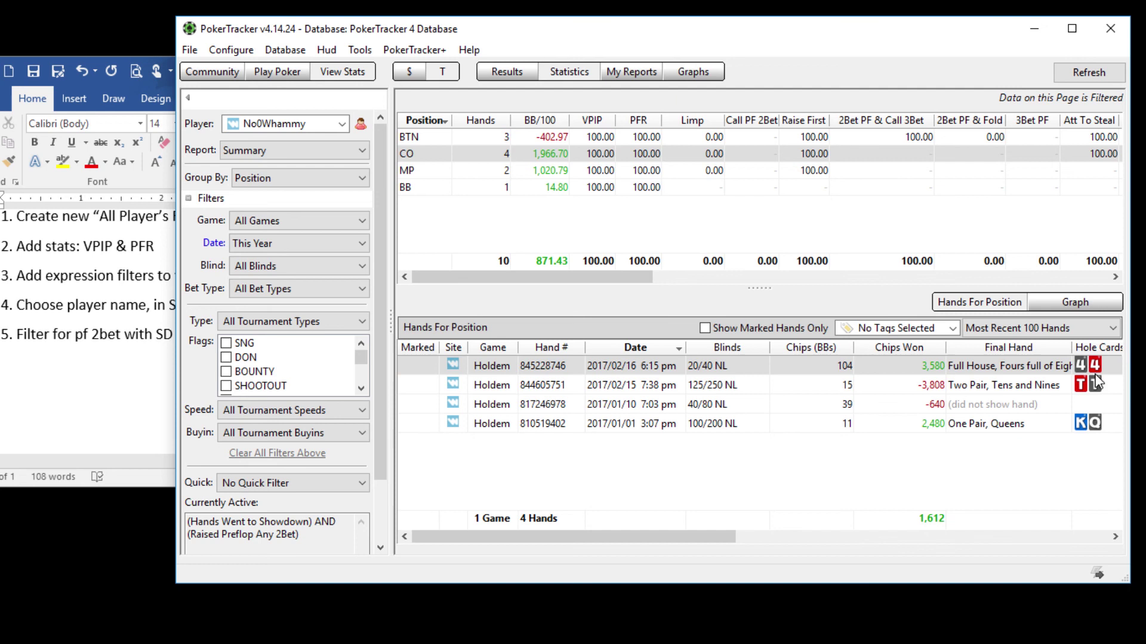